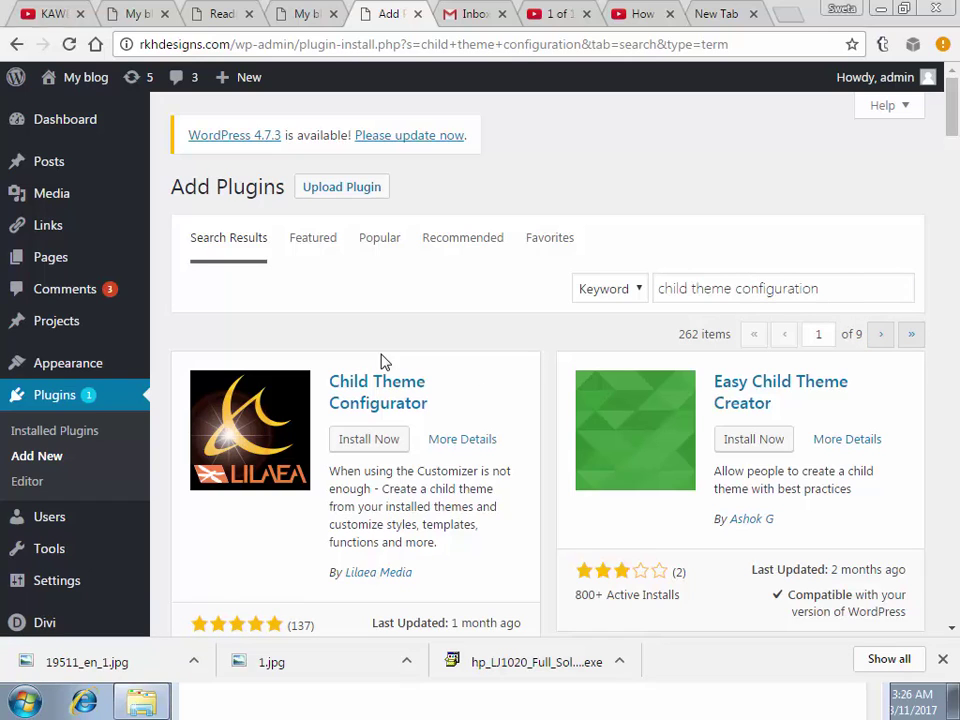
Install Child Theme Configurator from the 'child theme configuration' search results
{"action": "left_click", "coordinate": [383, 440]}
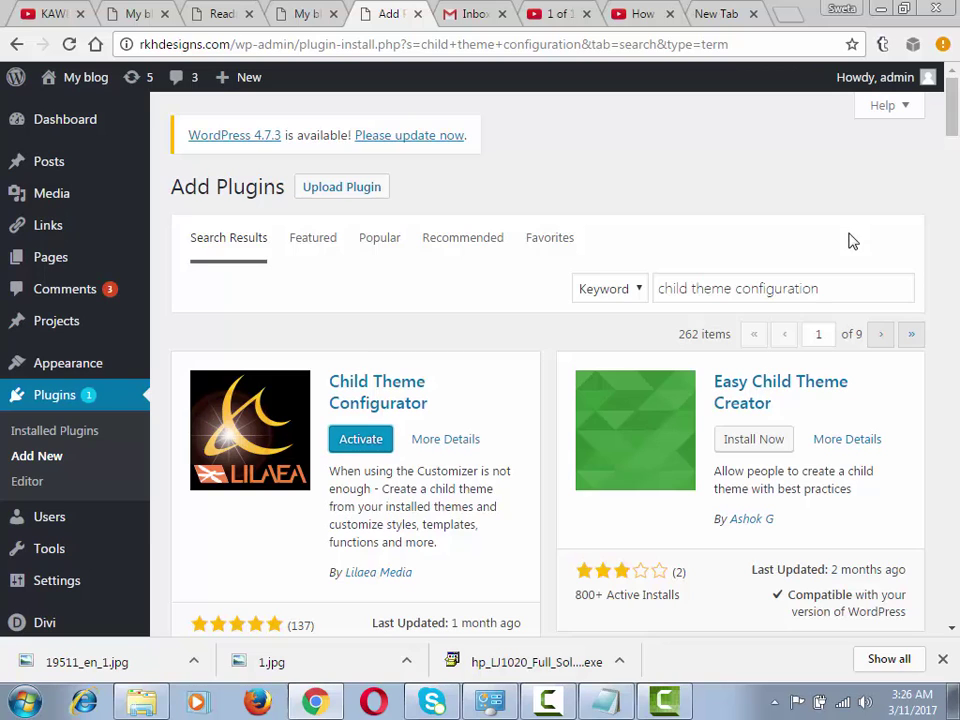
Activate Child Theme Configurator and bring up the Child Themes entry under Tools
{"action": "left_click", "coordinate": [369, 439]}
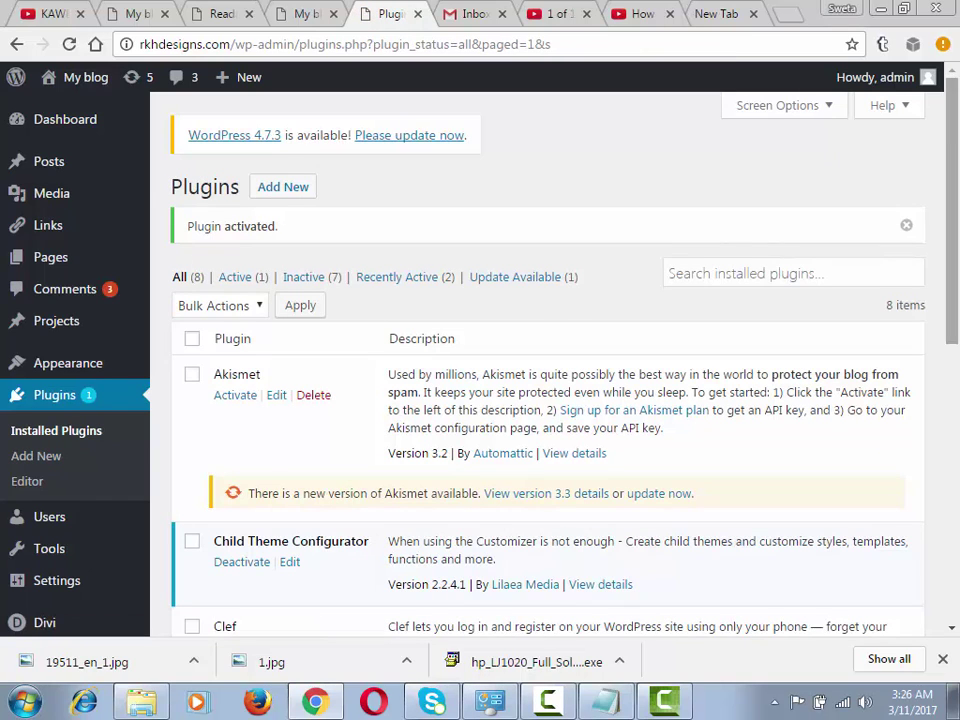
{"action": "left_click_drag", "start_coordinate": [957, 175], "coordinate": [957, 215]}
{"action": "scroll", "coordinate": [957, 213], "scroll_direction": "down", "scroll_amount": 1}
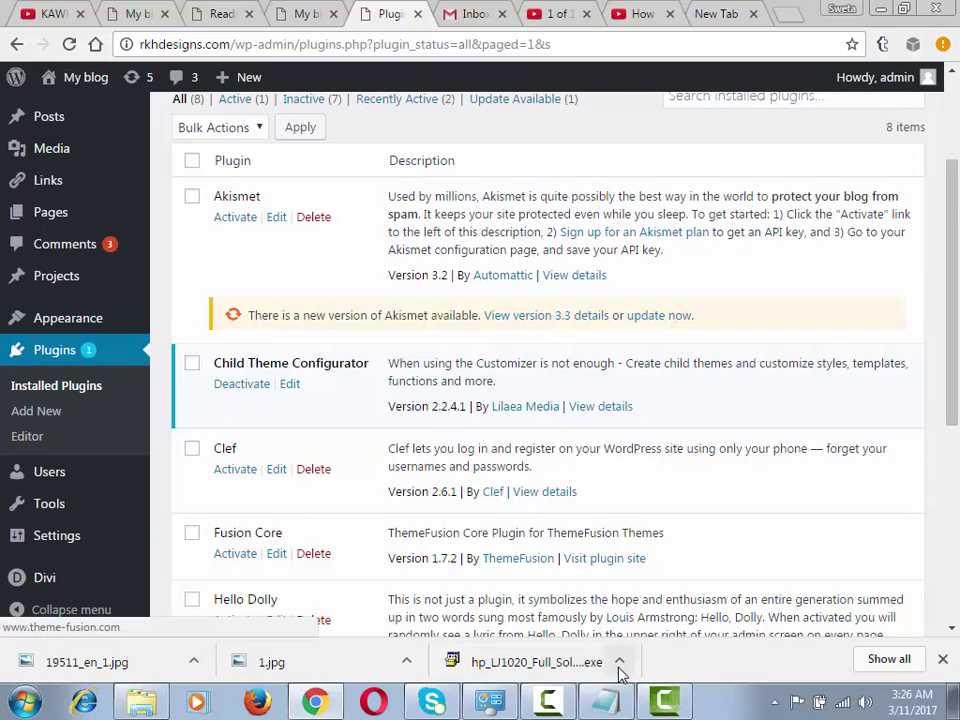
{"action": "left_click", "coordinate": [553, 708]}
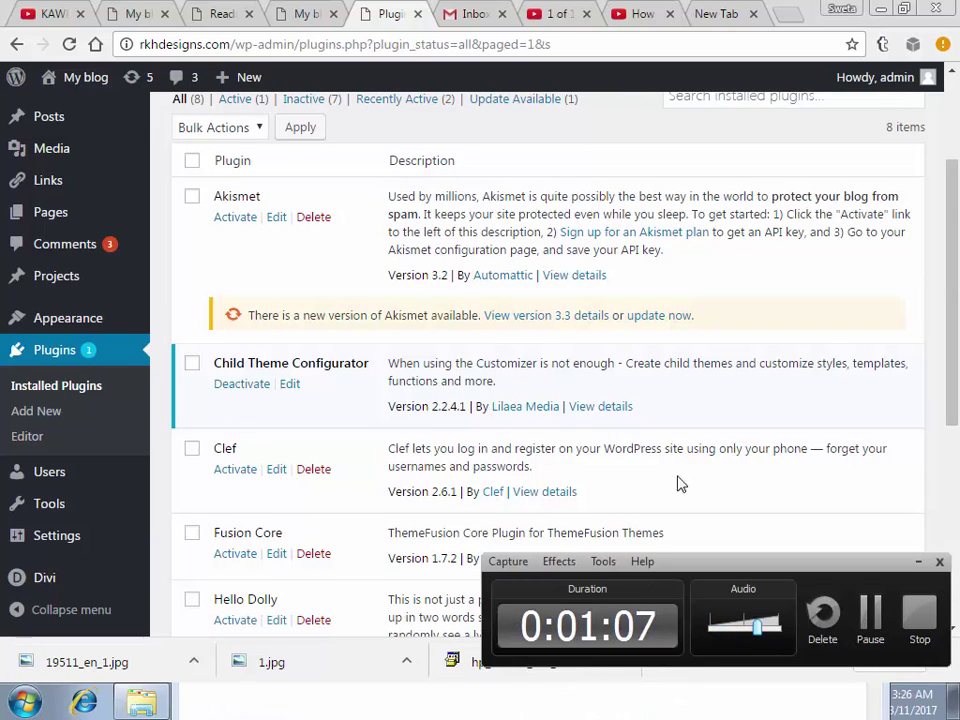
{"action": "left_click", "coordinate": [918, 561]}
{"action": "scroll", "coordinate": [669, 476], "scroll_direction": "down", "scroll_amount": 2}
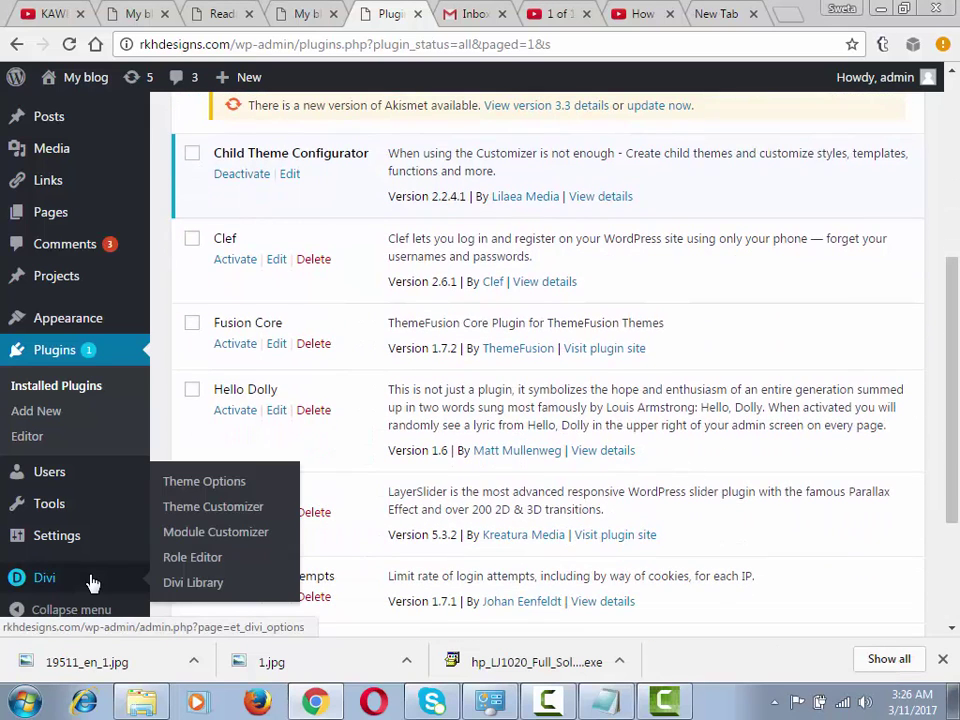
{"action": "mouse_move", "coordinate": [87, 550]}
{"action": "mouse_move", "coordinate": [75, 507]}
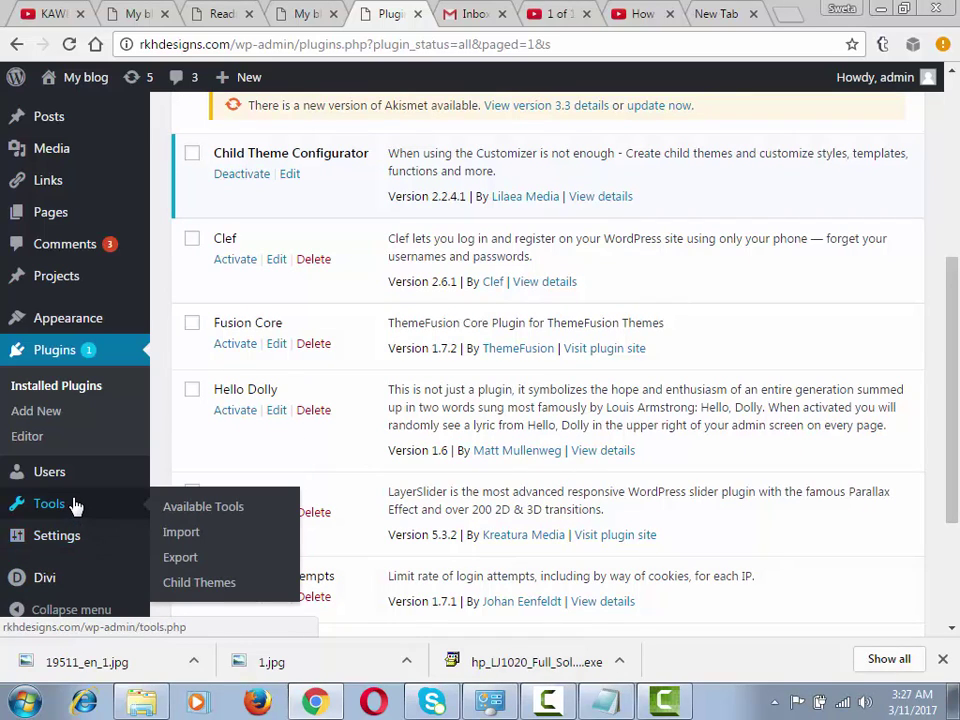
In Tools > Child Themes, analyze Divi as the parent for a new child theme and dismiss Chrome's popup
{"action": "left_click", "coordinate": [191, 588]}
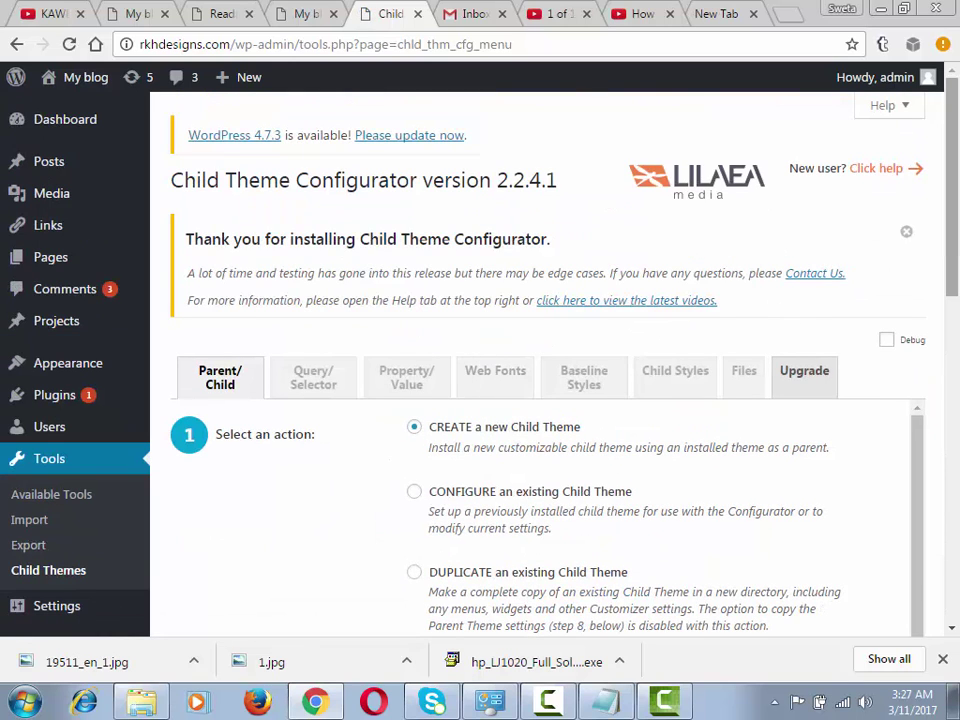
{"action": "scroll", "coordinate": [545, 360], "scroll_direction": "down", "scroll_amount": 3}
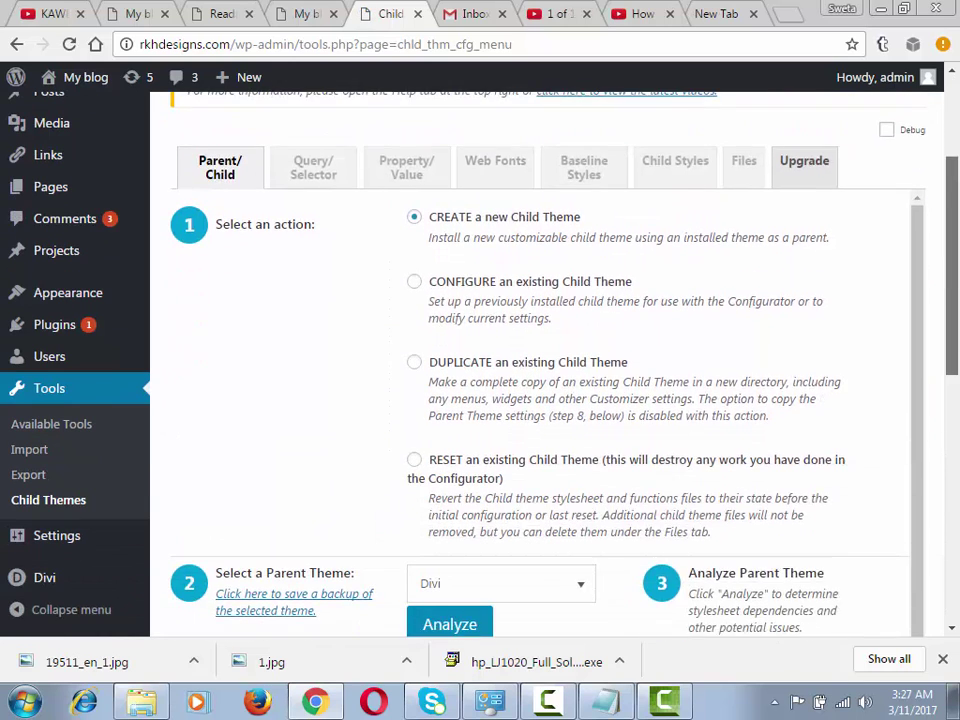
{"action": "scroll", "coordinate": [953, 270], "scroll_direction": "up", "scroll_amount": 1}
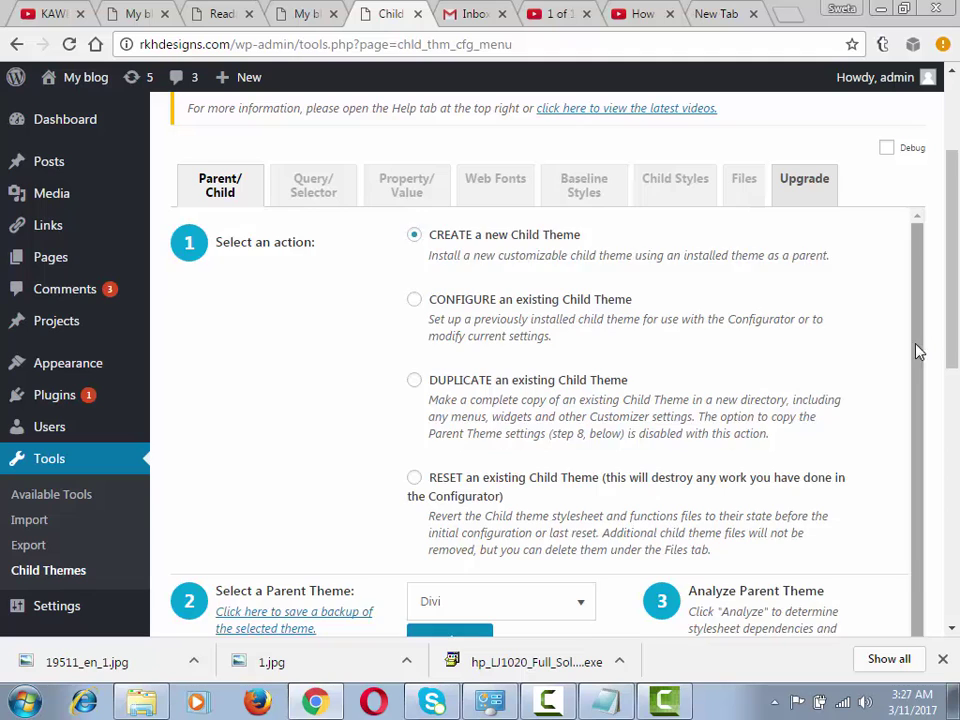
{"action": "scroll", "coordinate": [918, 350], "scroll_direction": "down", "scroll_amount": 5}
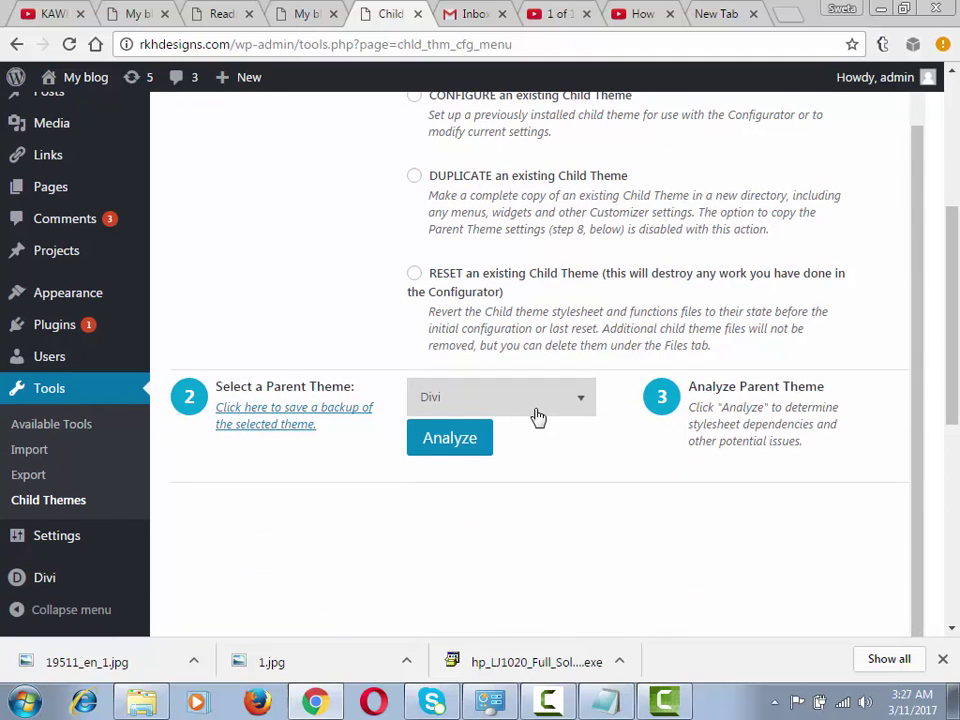
{"action": "left_click", "coordinate": [456, 450]}
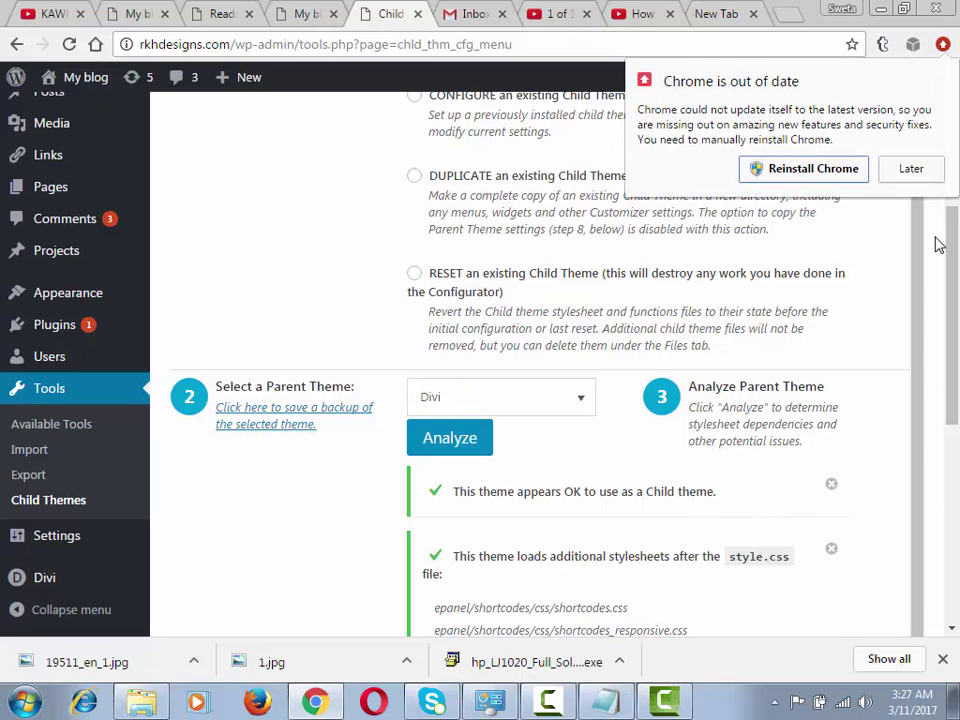
{"action": "left_click", "coordinate": [912, 171]}
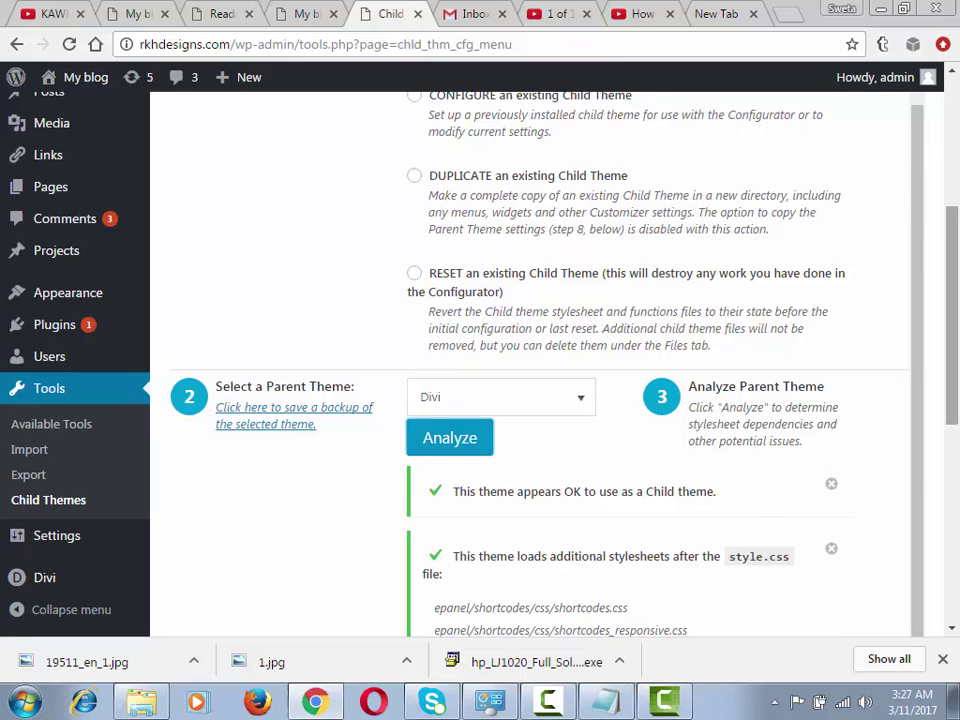
Leave steps 4–8 at their defaults and create the Divi-child theme
{"action": "scroll", "coordinate": [957, 415], "scroll_direction": "down", "scroll_amount": 4}
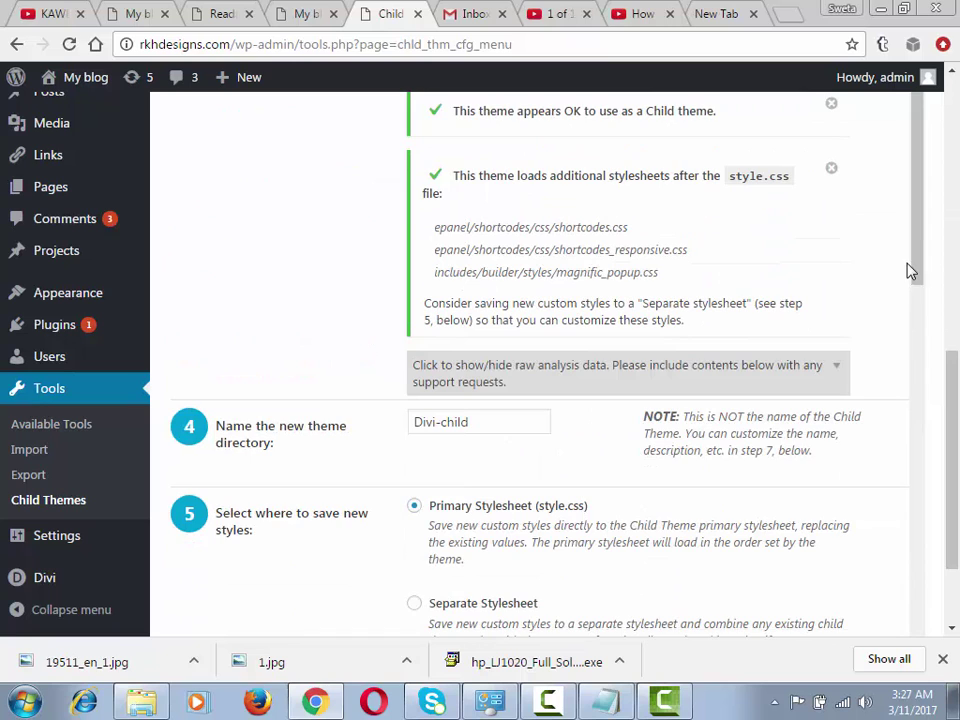
{"action": "left_click_drag", "start_coordinate": [912, 272], "coordinate": [915, 342]}
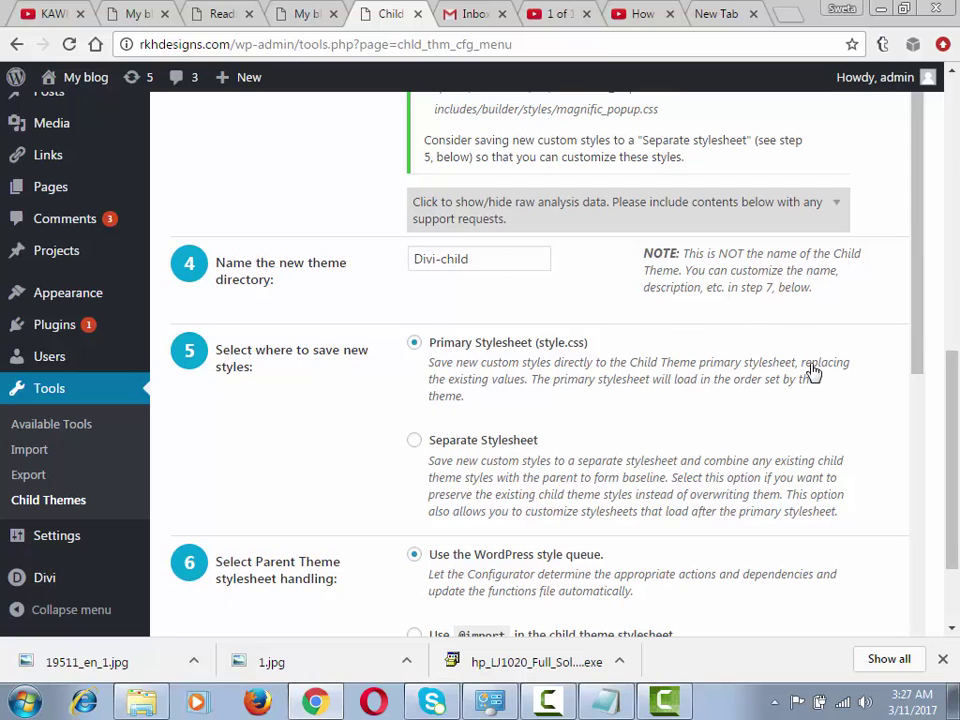
{"action": "left_click_drag", "start_coordinate": [924, 336], "coordinate": [926, 408]}
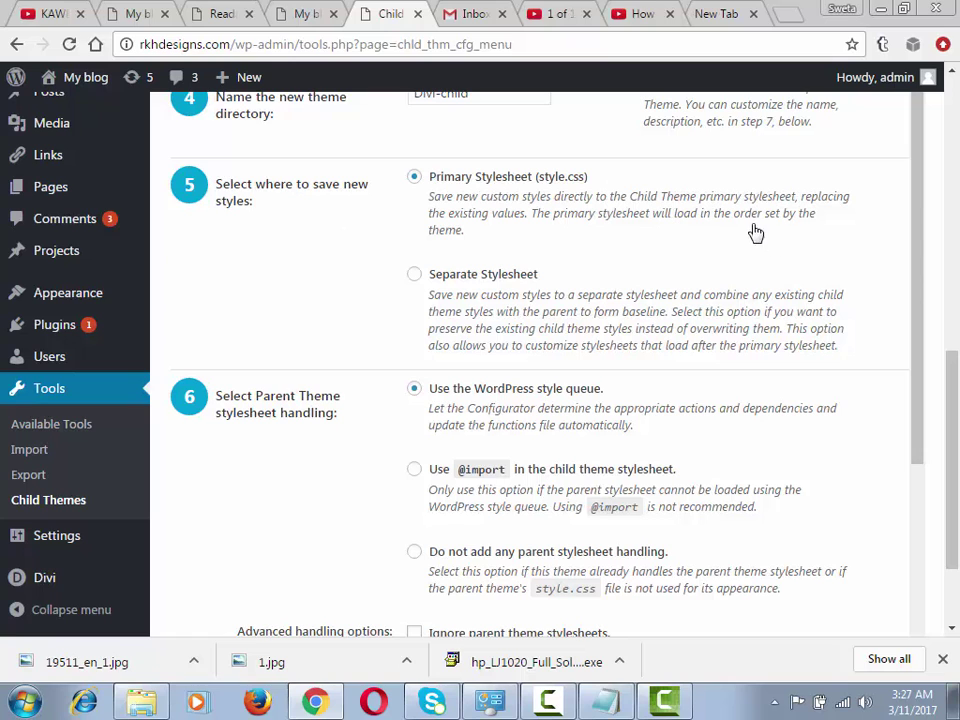
{"action": "left_click_drag", "start_coordinate": [918, 345], "coordinate": [921, 568]}
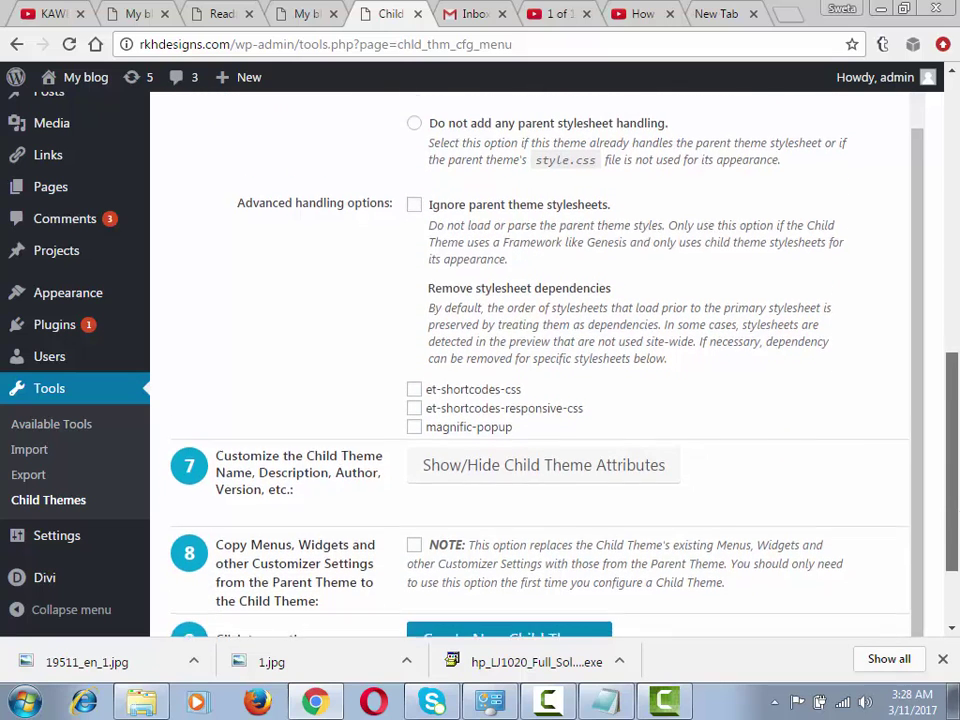
{"action": "left_click", "coordinate": [570, 520]}
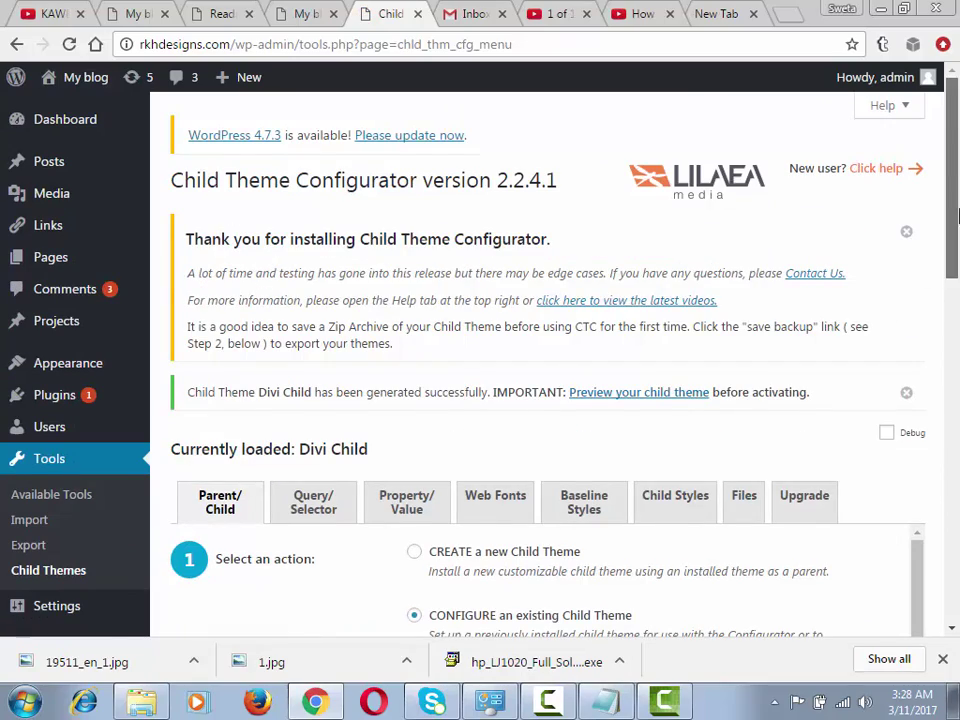
Activate the Divi Child theme on Appearance > Themes in place of Divi
{"action": "scroll", "coordinate": [939, 253], "scroll_direction": "down", "scroll_amount": 8}
{"action": "left_click_drag", "start_coordinate": [955, 485], "coordinate": [955, 295]}
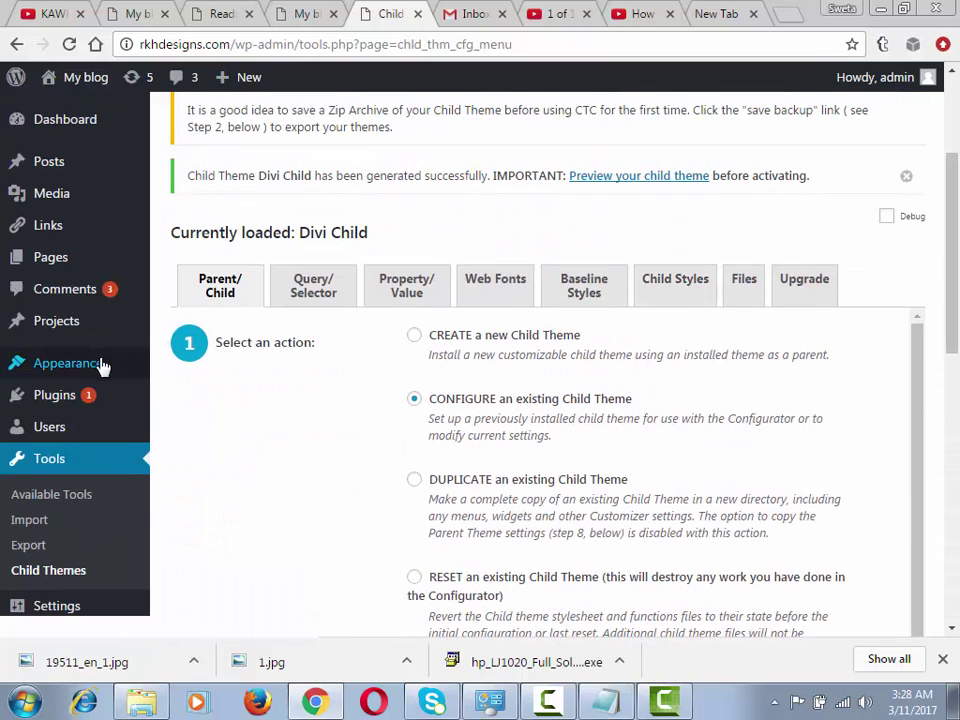
{"action": "left_click", "coordinate": [175, 370]}
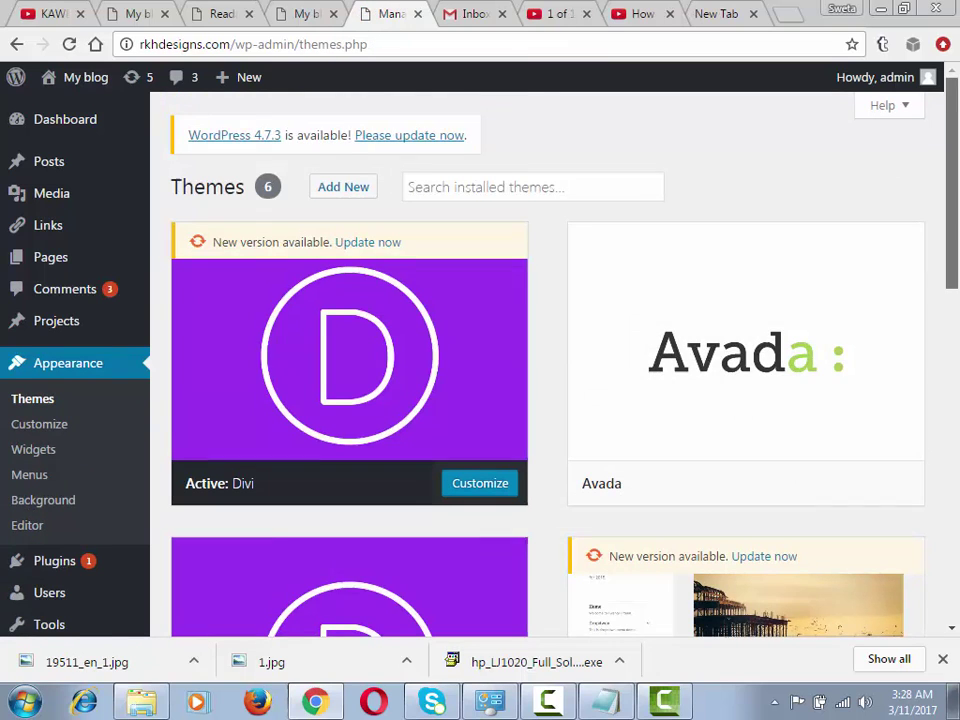
{"action": "left_click_drag", "start_coordinate": [955, 222], "coordinate": [955, 367]}
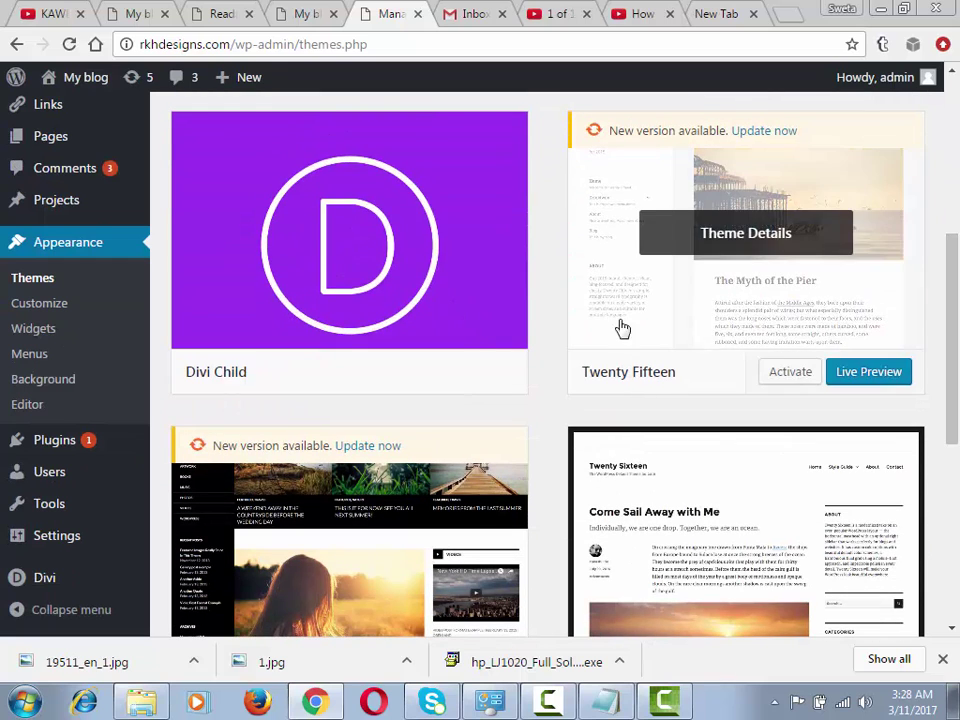
{"action": "mouse_move", "coordinate": [399, 319]}
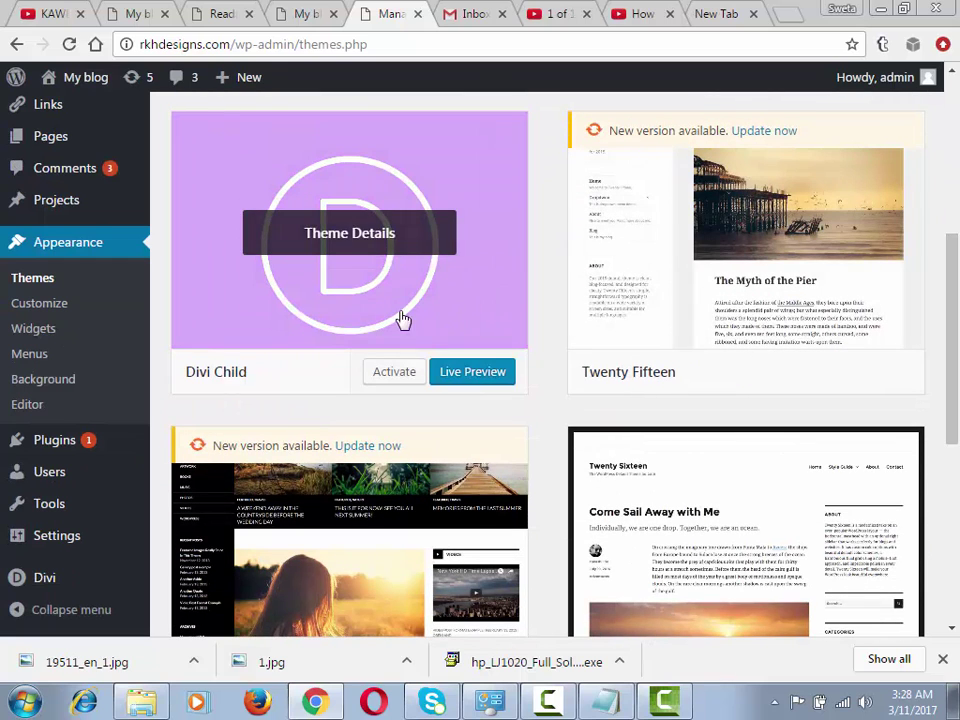
{"action": "left_click", "coordinate": [400, 373]}
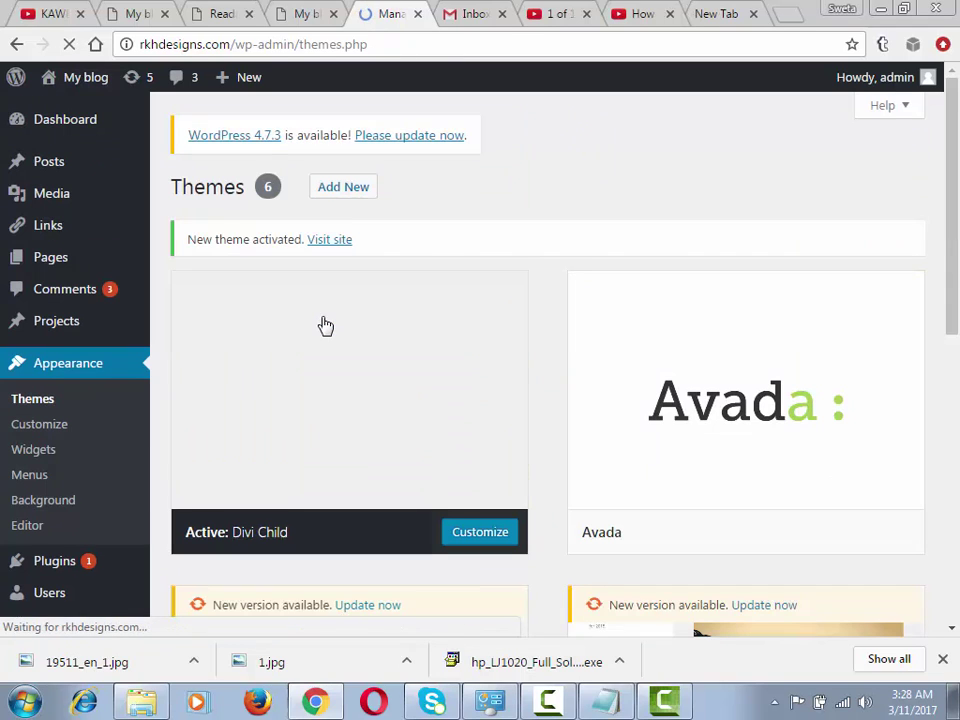
{"action": "scroll", "coordinate": [700, 440], "scroll_direction": "down", "scroll_amount": 8}
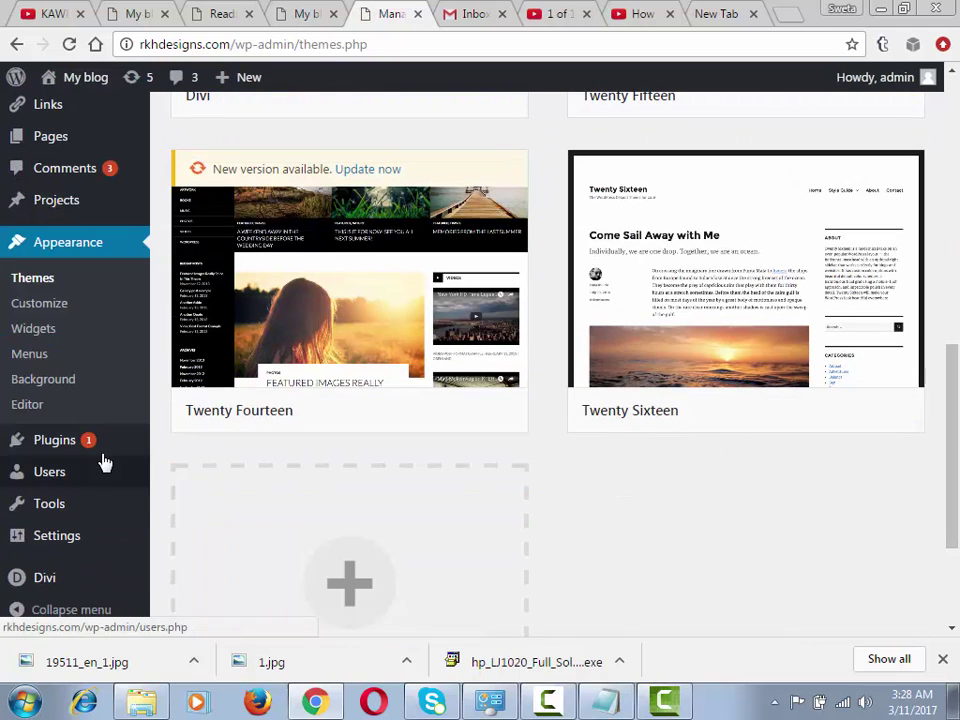
{"action": "mouse_move", "coordinate": [103, 450]}
{"action": "mouse_move", "coordinate": [90, 523]}
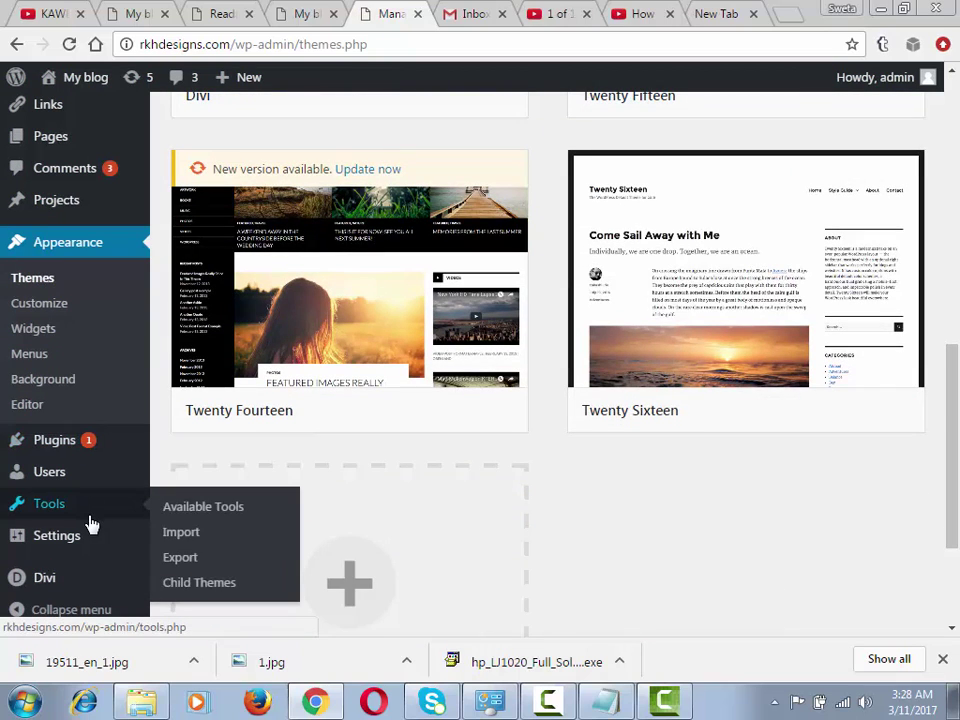
In the configurator's Files tab, copy footer.php from Divi's parent templates into Divi Child
{"action": "left_click", "coordinate": [213, 584]}
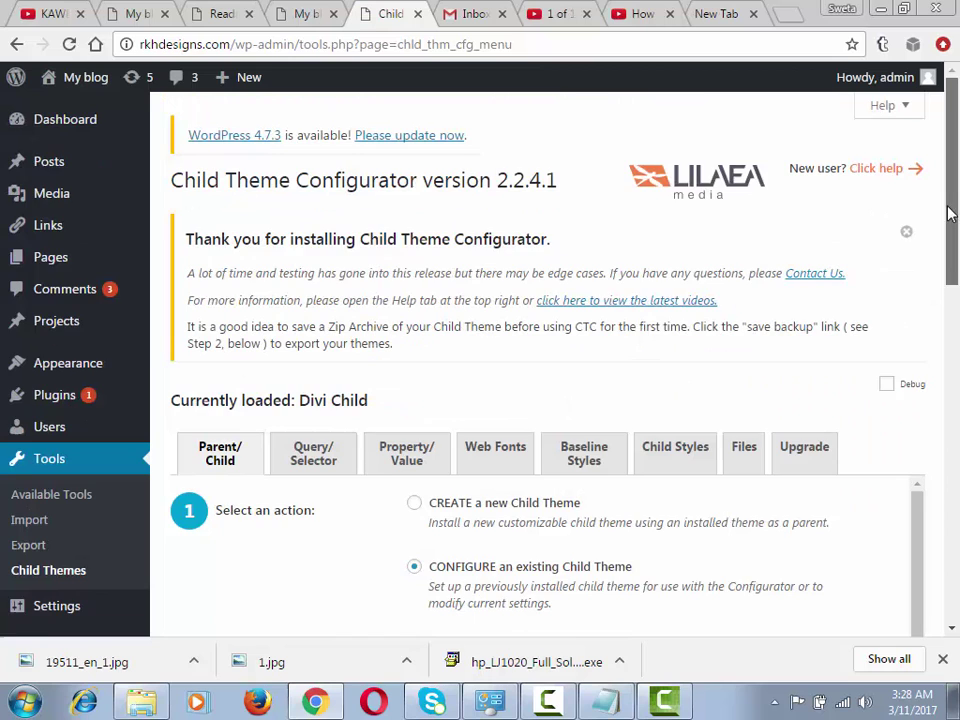
{"action": "left_click_drag", "start_coordinate": [949, 229], "coordinate": [953, 252]}
{"action": "scroll", "coordinate": [859, 270], "scroll_direction": "down", "scroll_amount": 2}
{"action": "left_click", "coordinate": [750, 263]}
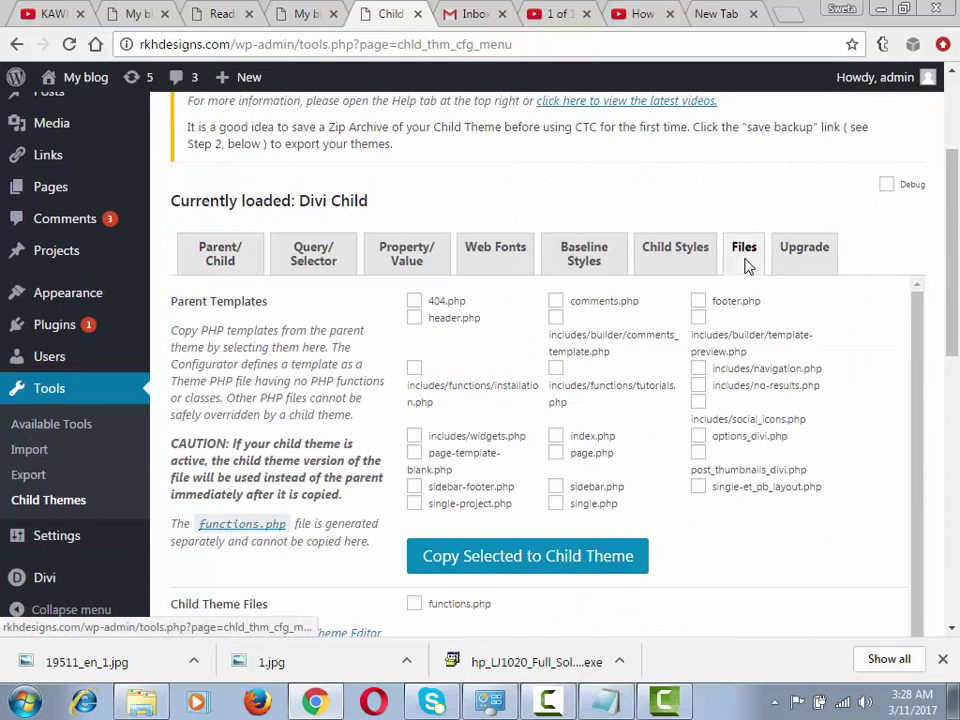
{"action": "left_click", "coordinate": [699, 303]}
{"action": "left_click", "coordinate": [576, 560]}
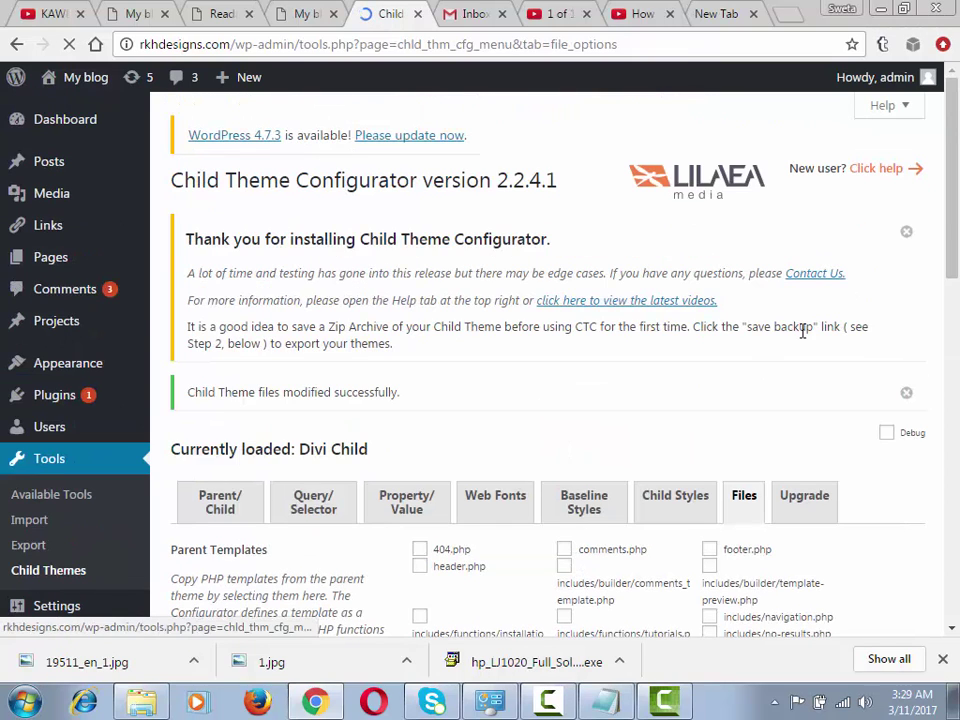
{"action": "left_click_drag", "start_coordinate": [957, 220], "coordinate": [957, 262]}
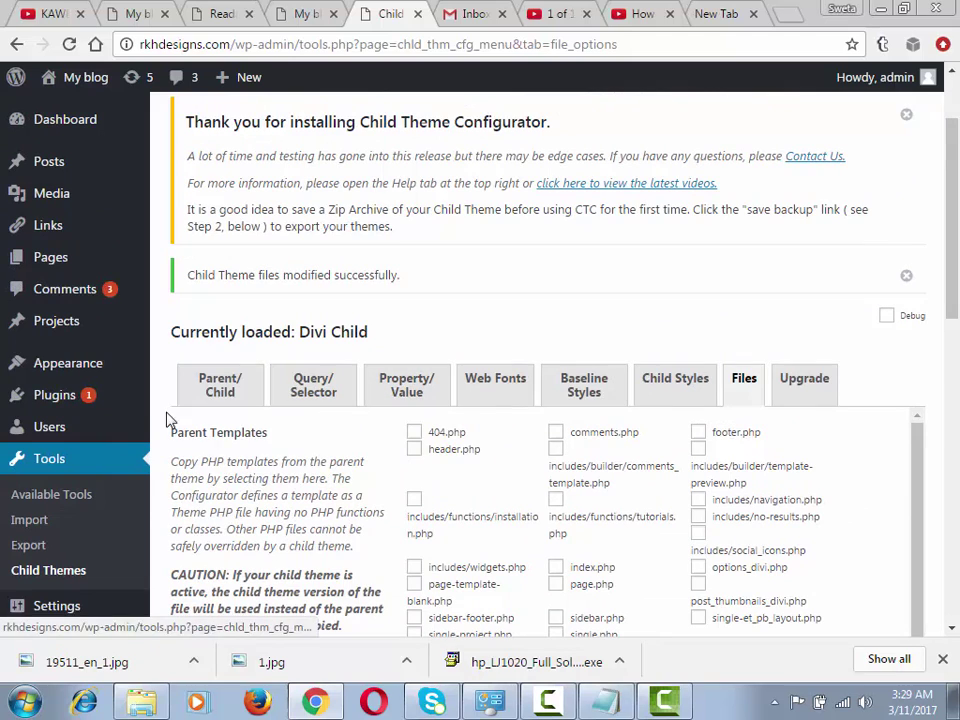
{"action": "mouse_move", "coordinate": [110, 382]}
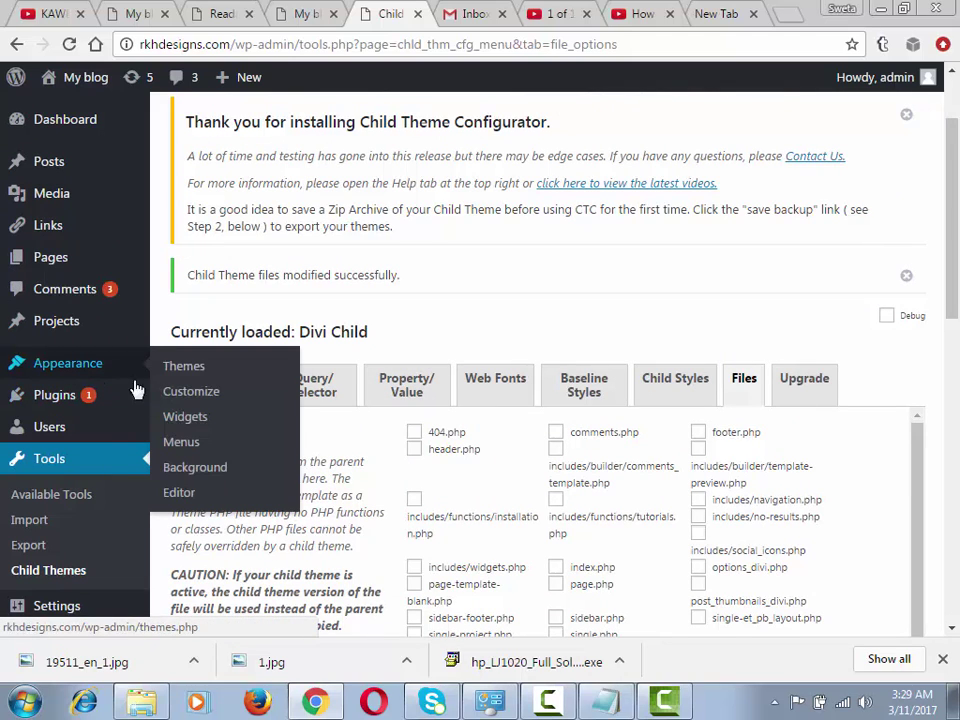
Open Divi Child's Theme Footer (footer.php) in Appearance > Editor
{"action": "left_click", "coordinate": [180, 495]}
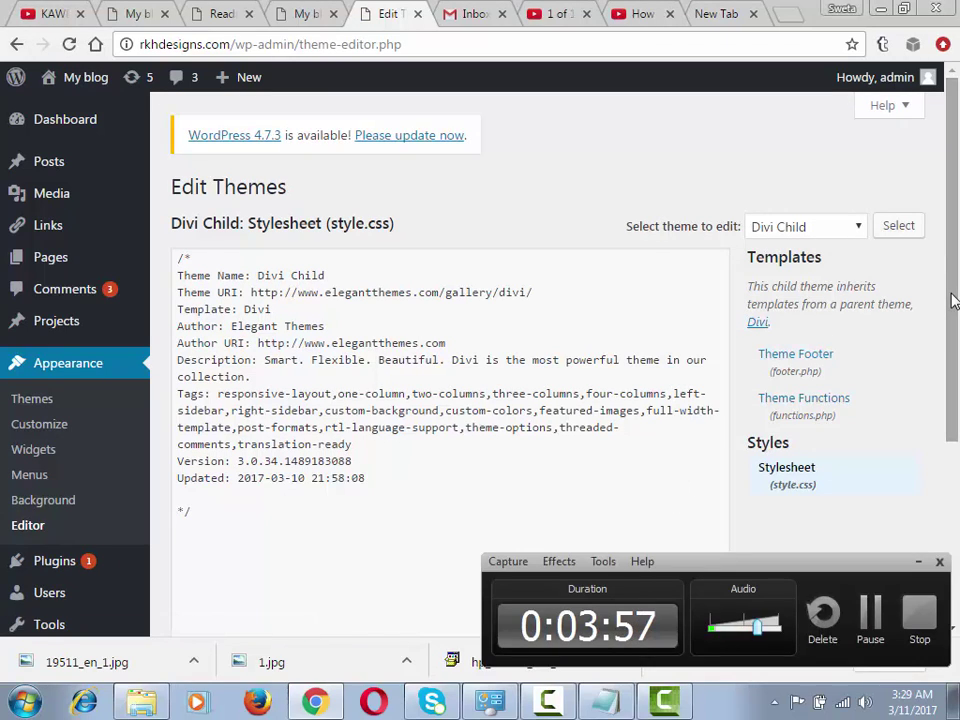
{"action": "left_click", "coordinate": [910, 376]}
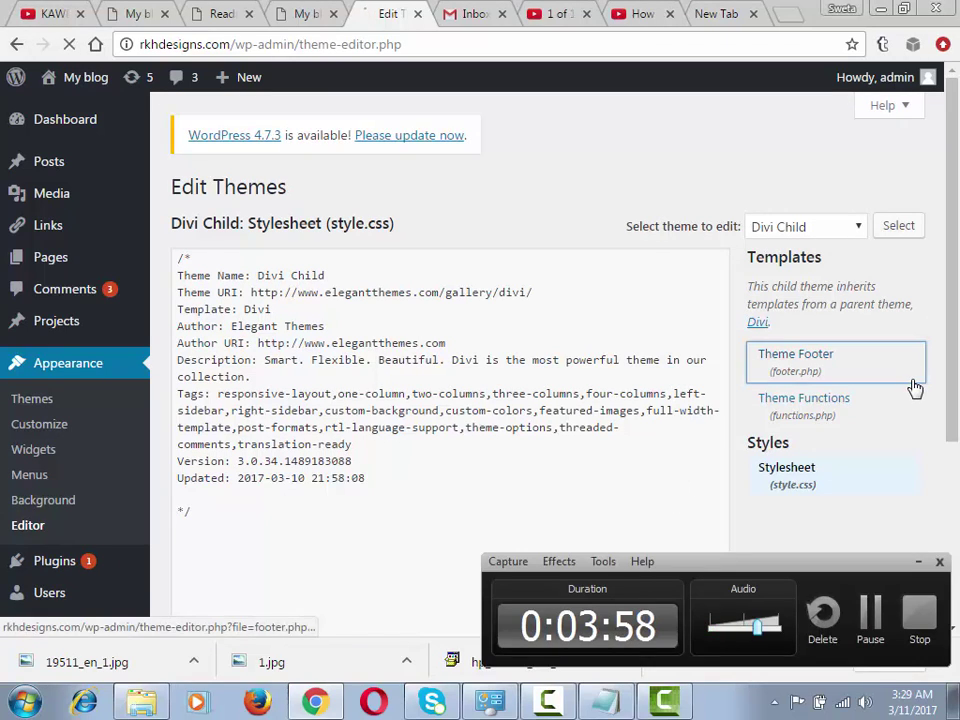
{"action": "left_click", "coordinate": [918, 562]}
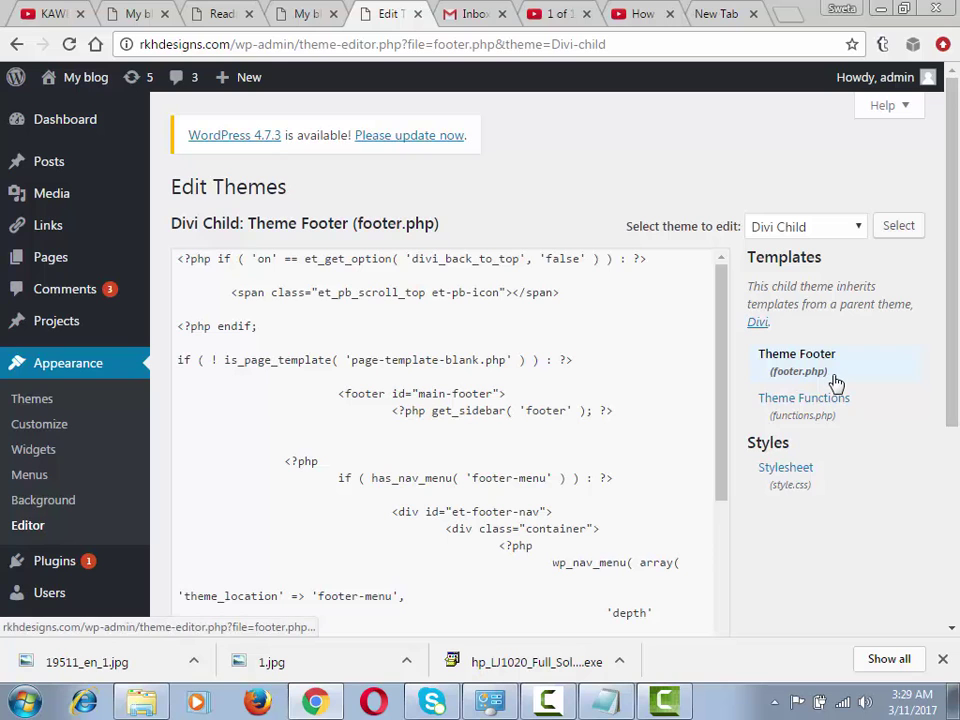
Visit the live site's homepage through My blog > Visit Site
{"action": "left_click_drag", "start_coordinate": [956, 334], "coordinate": [956, 398]}
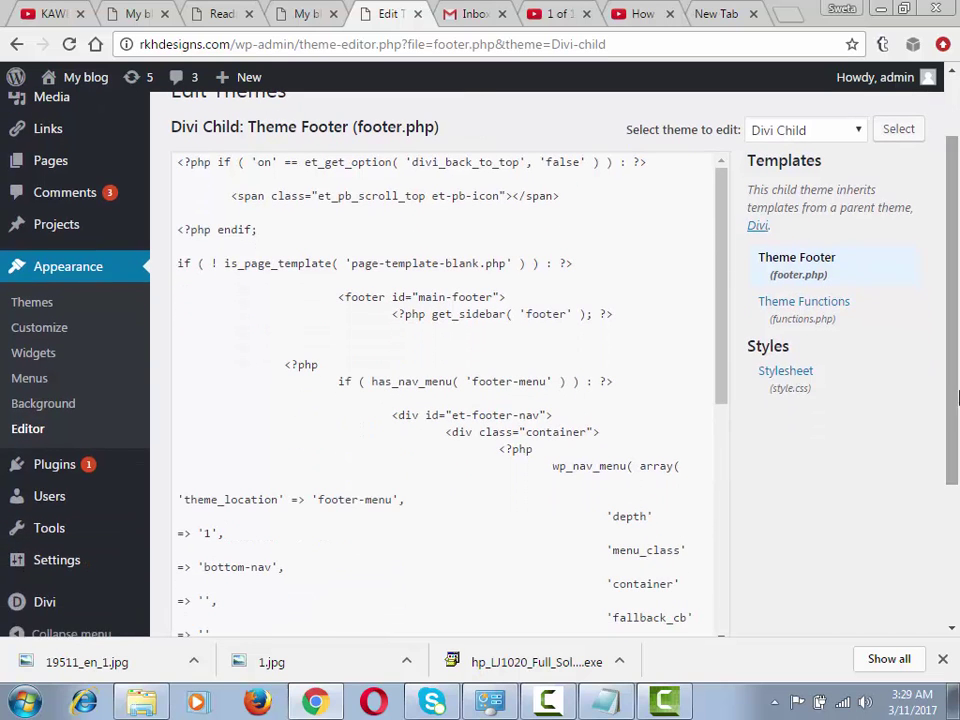
{"action": "scroll", "coordinate": [729, 429], "scroll_direction": "down", "scroll_amount": 4}
{"action": "left_click", "coordinate": [604, 370]}
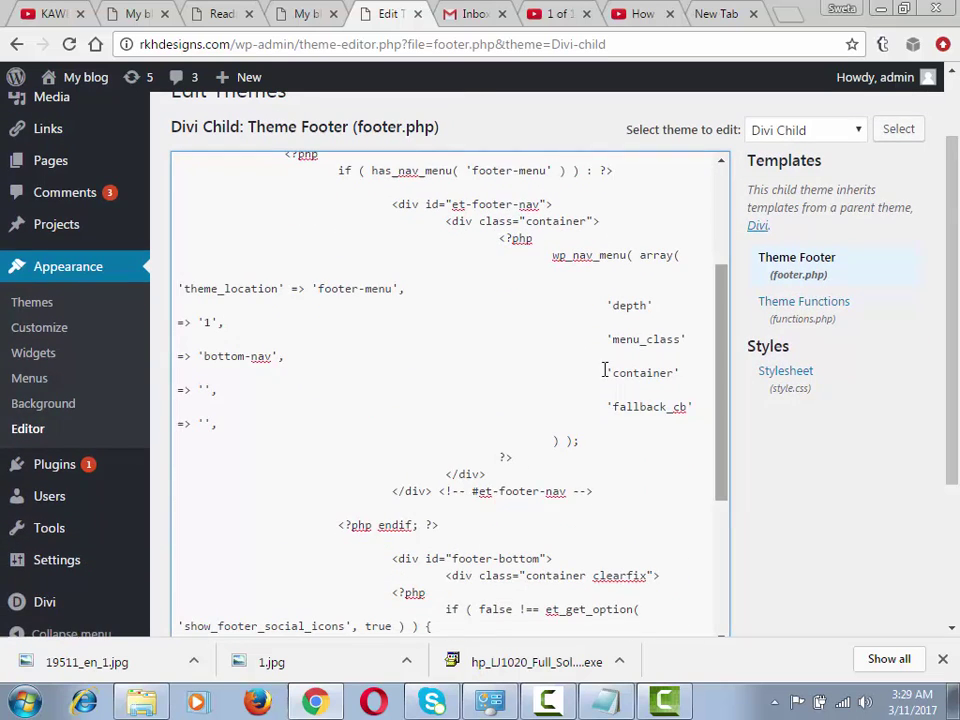
{"action": "mouse_move", "coordinate": [94, 86]}
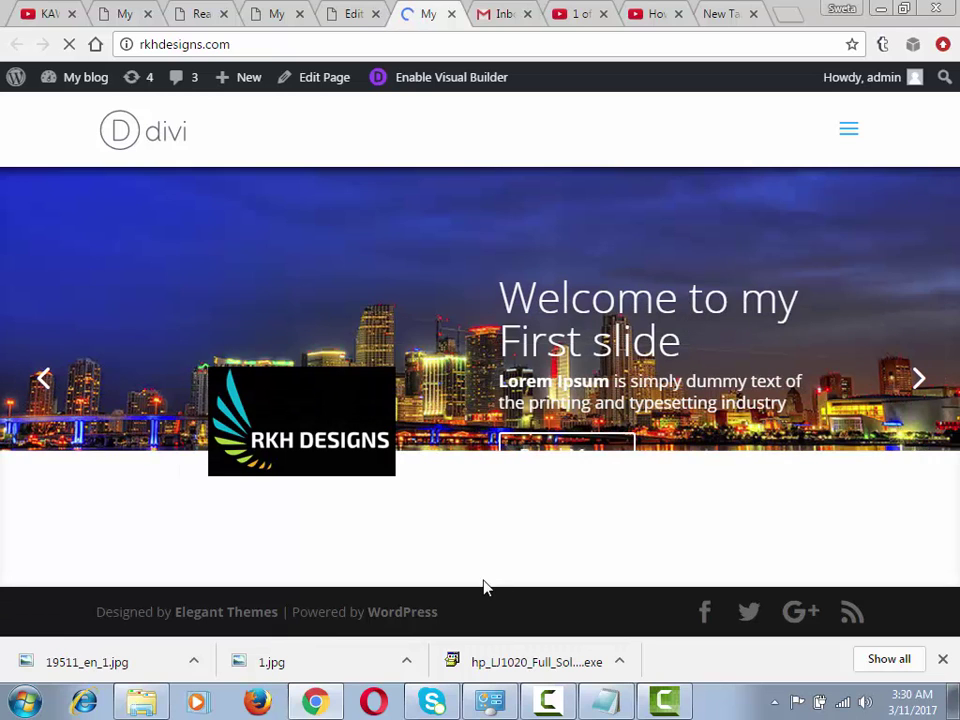
Select the homepage's footer credit line, then return to the footer.php editor
{"action": "left_click_drag", "start_coordinate": [474, 622], "coordinate": [90, 621]}
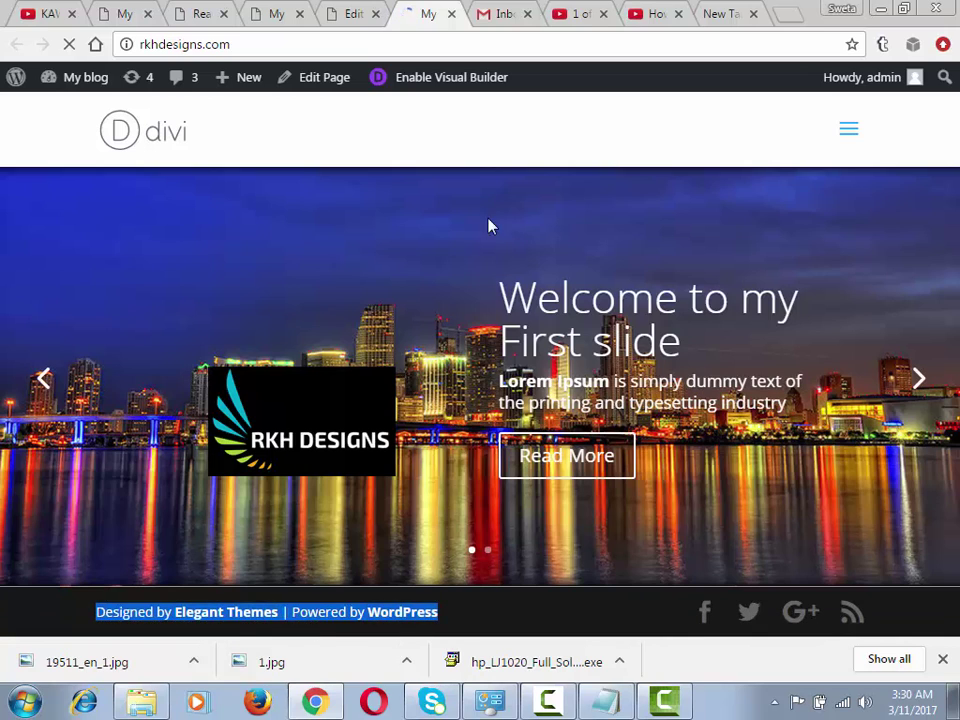
{"action": "left_click", "coordinate": [352, 13]}
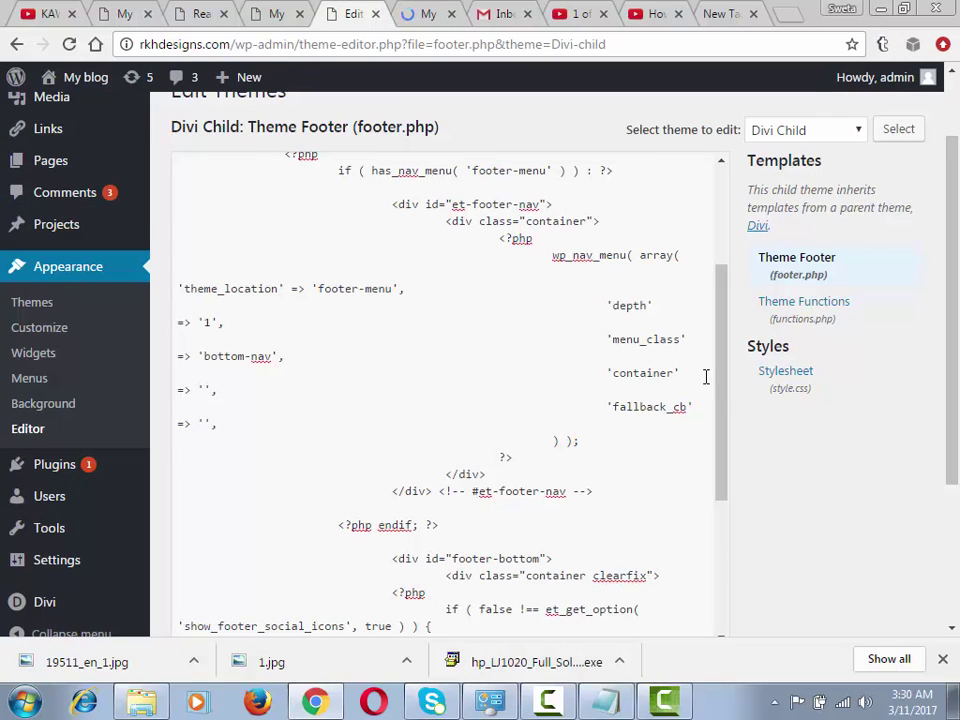
{"action": "left_click_drag", "start_coordinate": [722, 396], "coordinate": [728, 568]}
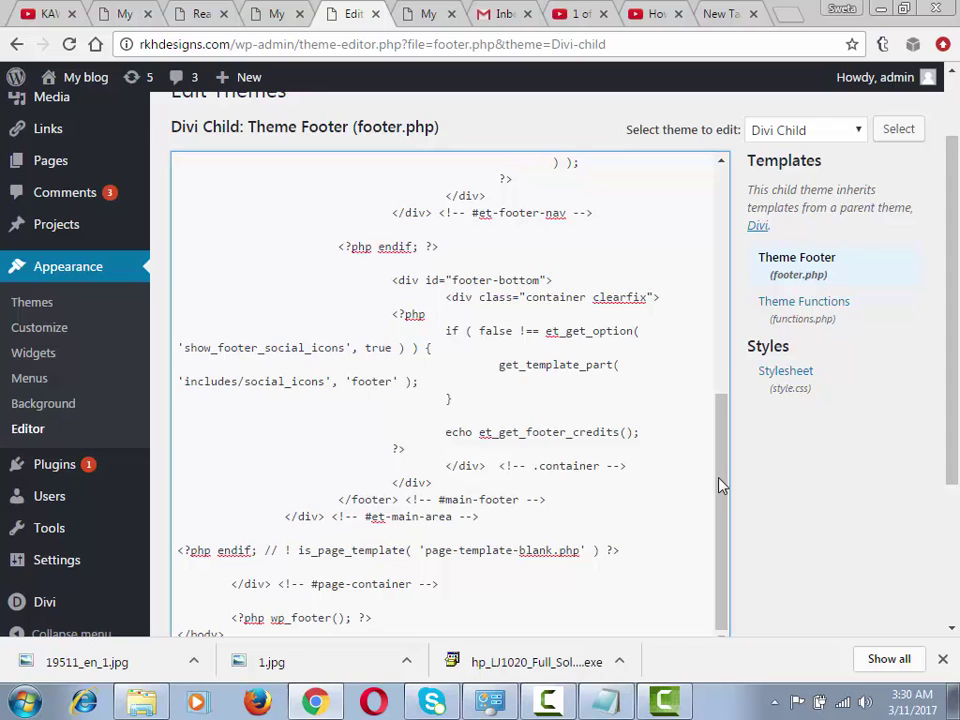
{"action": "mouse_move", "coordinate": [720, 484]}
{"action": "left_mouse_down"}
{"action": "mouse_move", "coordinate": [704, 238]}
{"action": "mouse_move", "coordinate": [719, 300]}
{"action": "mouse_move", "coordinate": [731, 542]}
{"action": "mouse_move", "coordinate": [705, 236]}
{"action": "mouse_move", "coordinate": [740, 506]}
{"action": "mouse_move", "coordinate": [720, 478]}
{"action": "mouse_move", "coordinate": [711, 262]}
{"action": "mouse_move", "coordinate": [727, 360]}
{"action": "mouse_move", "coordinate": [707, 256]}
{"action": "mouse_move", "coordinate": [722, 484]}
{"action": "left_mouse_up"}
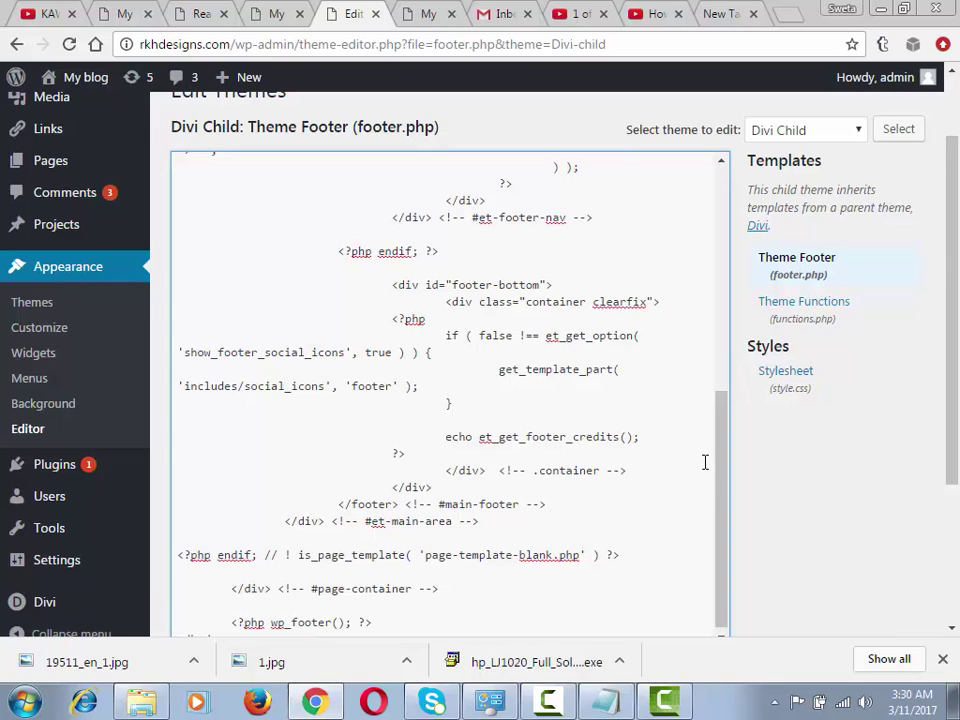
{"action": "left_click_drag", "start_coordinate": [720, 471], "coordinate": [733, 512]}
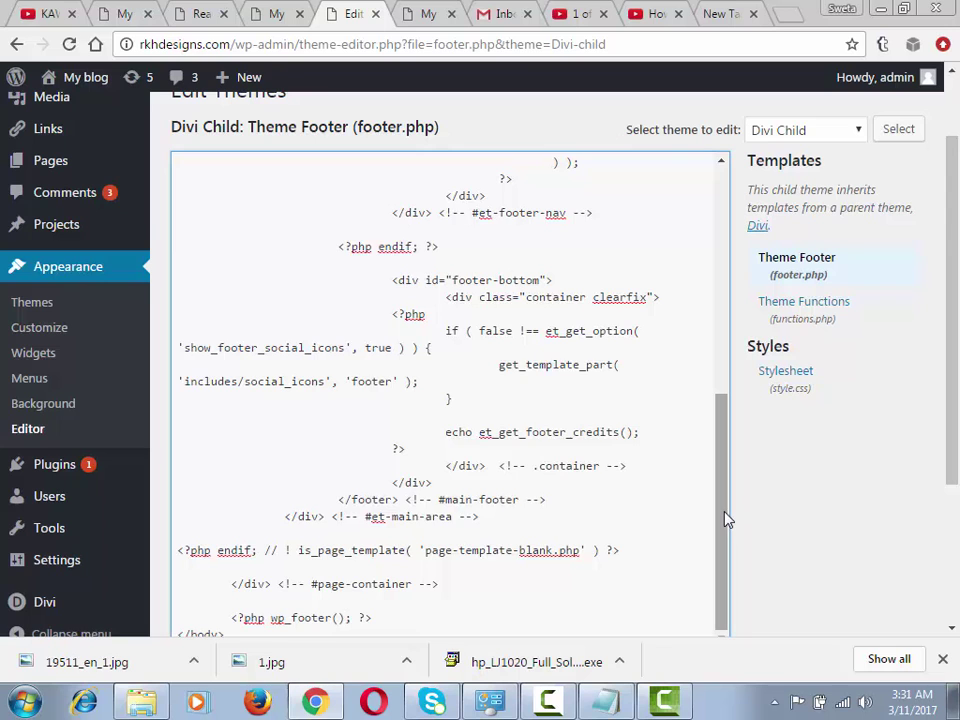
{"action": "left_click_drag", "start_coordinate": [724, 518], "coordinate": [706, 268]}
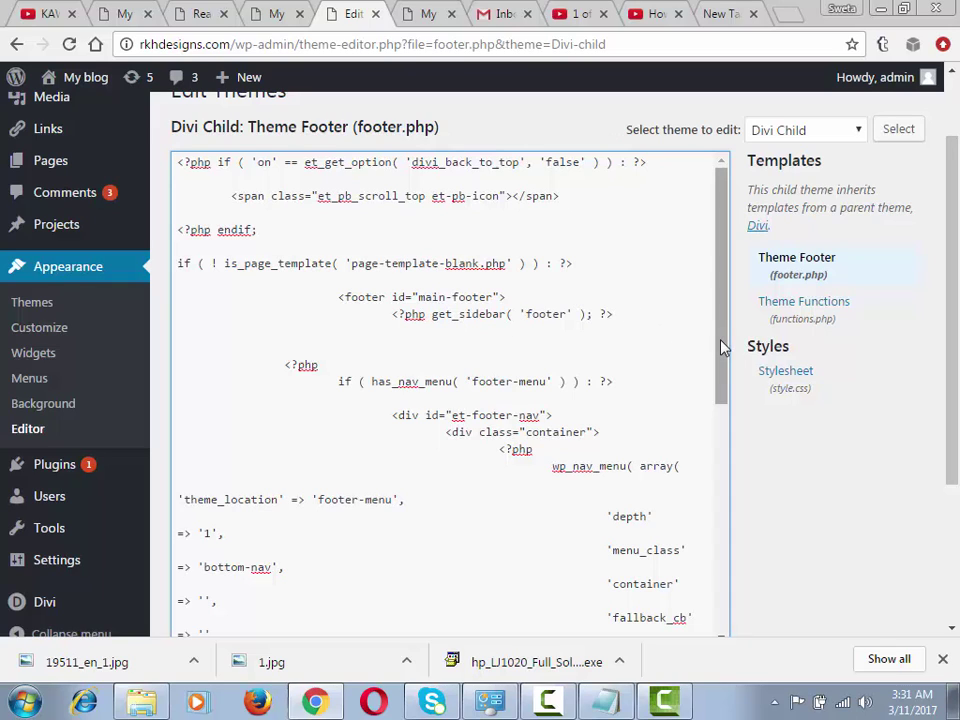
Scroll through footer.php to review the footer-nav menu and et_get_footer_credits() code
{"action": "left_click_drag", "start_coordinate": [722, 346], "coordinate": [722, 582]}
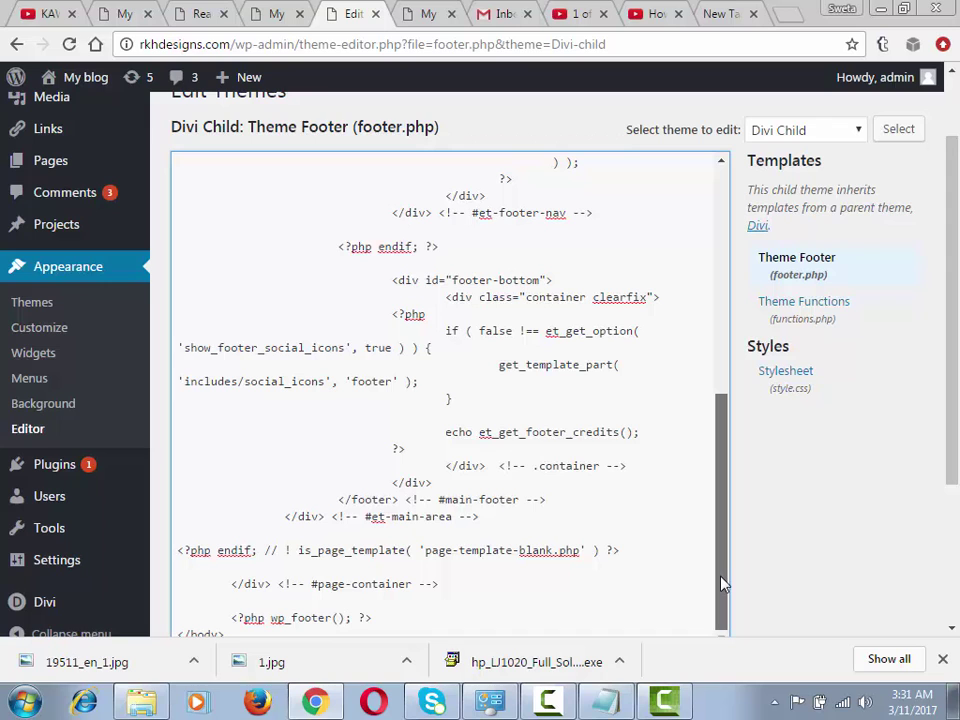
{"action": "left_click_drag", "start_coordinate": [722, 583], "coordinate": [708, 374]}
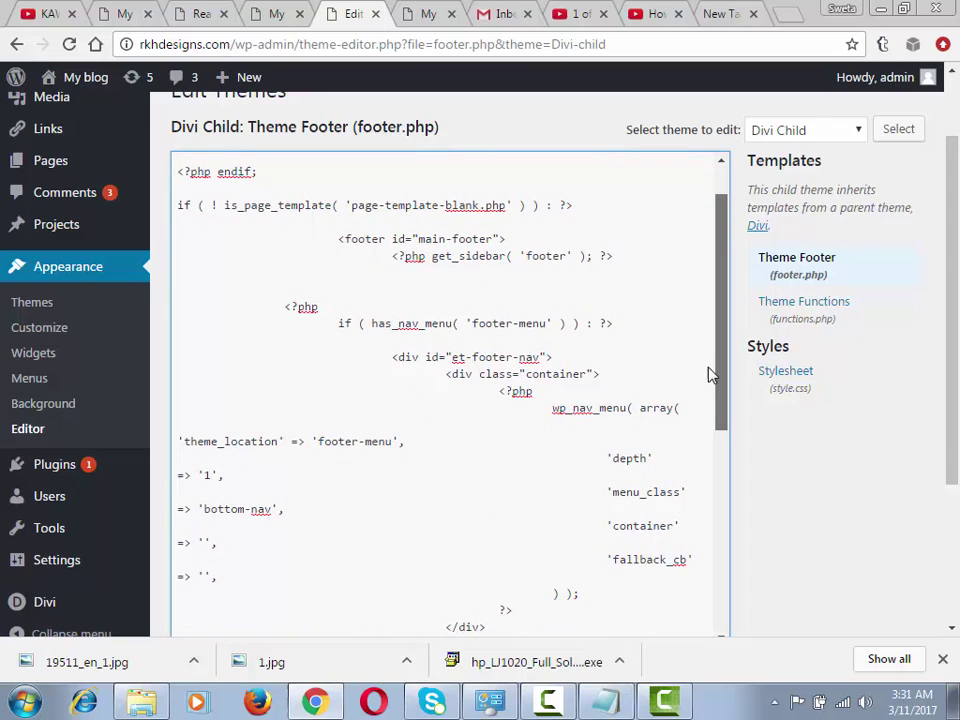
{"action": "left_click_drag", "start_coordinate": [708, 374], "coordinate": [714, 406]}
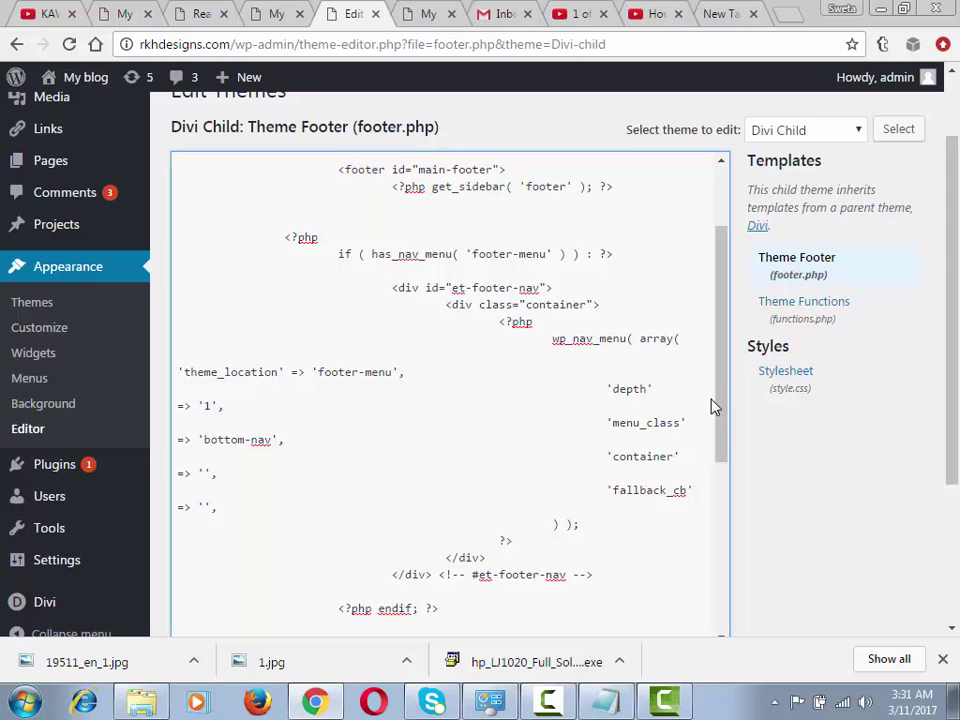
Cut the social-icons and footer-credits PHP block out of footer.php
{"action": "left_click", "coordinate": [436, 10]}
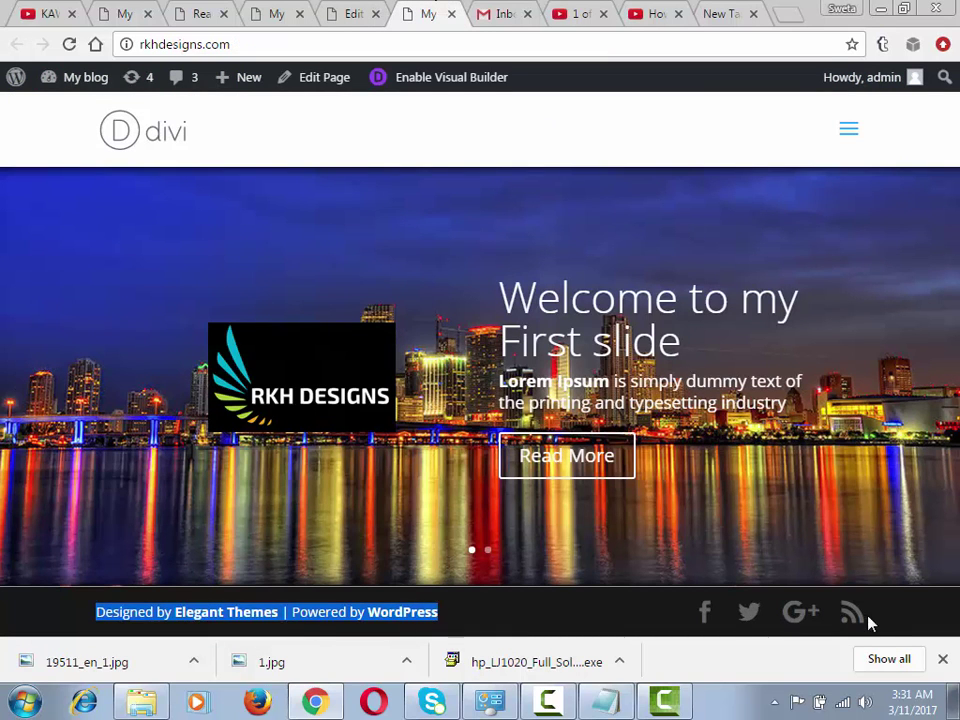
{"action": "left_click", "coordinate": [357, 10]}
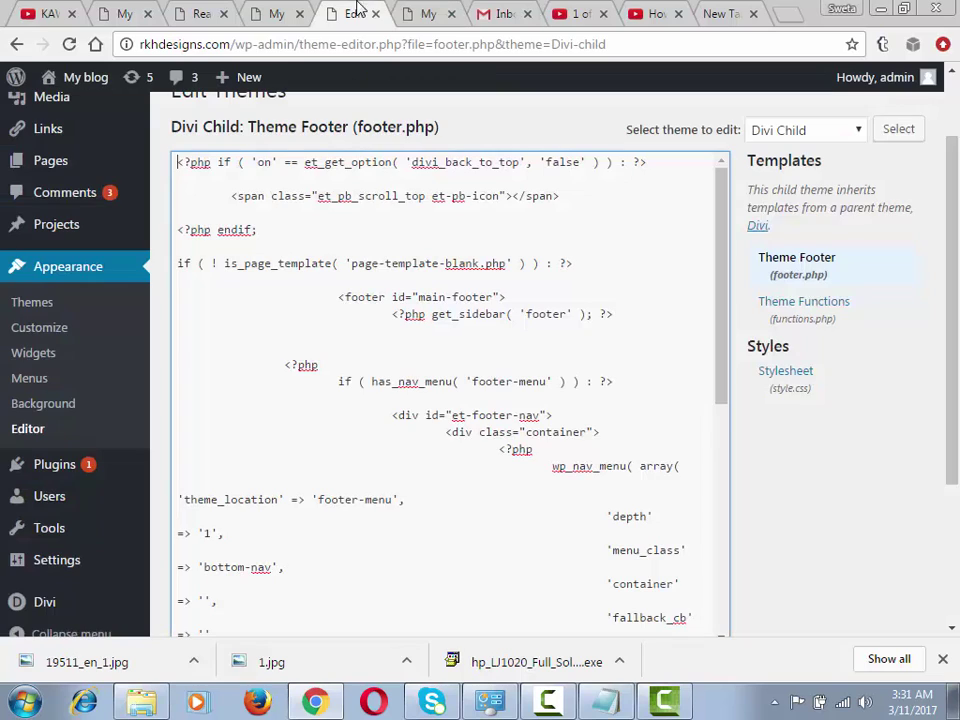
{"action": "left_click_drag", "start_coordinate": [724, 341], "coordinate": [722, 546]}
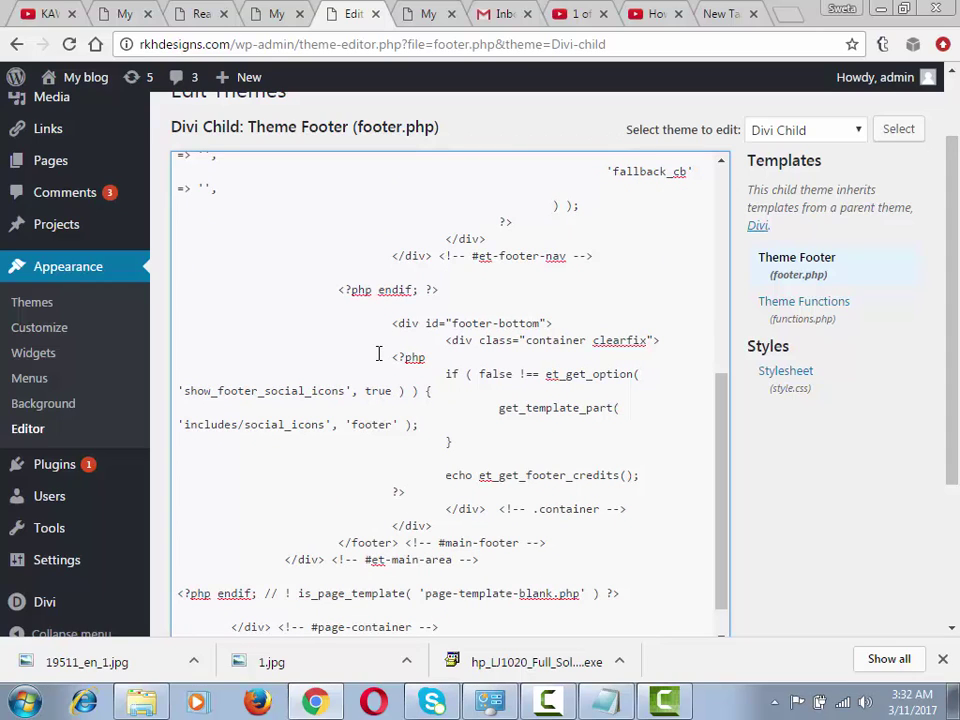
{"action": "left_click_drag", "start_coordinate": [390, 358], "coordinate": [438, 487]}
{"action": "key", "text": "ctrl+c"}
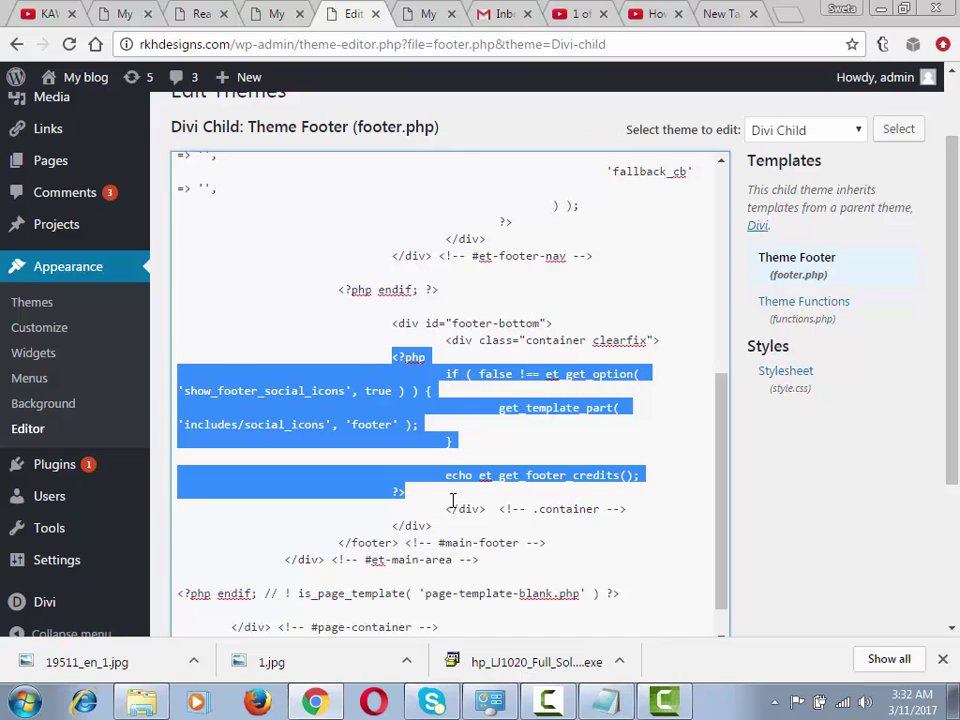
{"action": "key", "text": "Delete"}
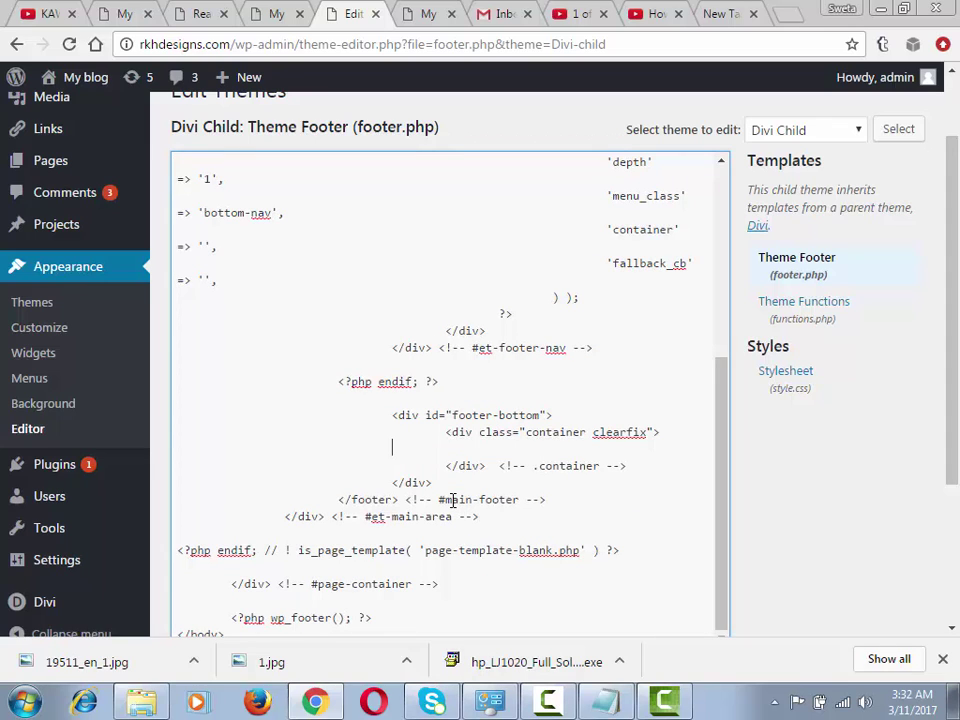
Paste the removed PHP block into a new Notepad document, then go back to the code editor
{"action": "left_click", "coordinate": [25, 703]}
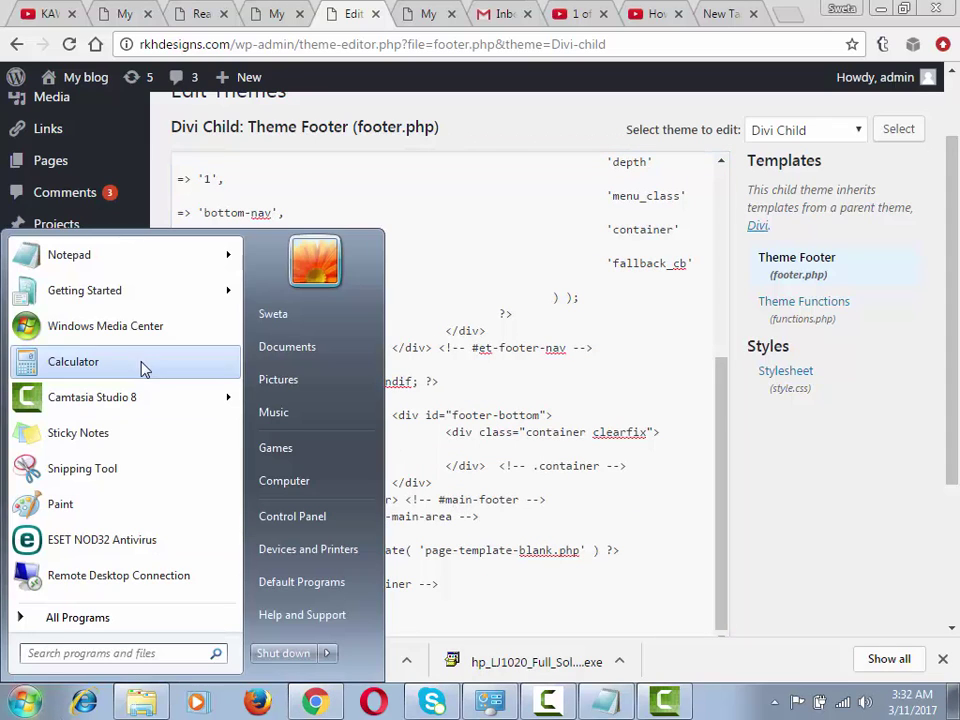
{"action": "left_click", "coordinate": [94, 262]}
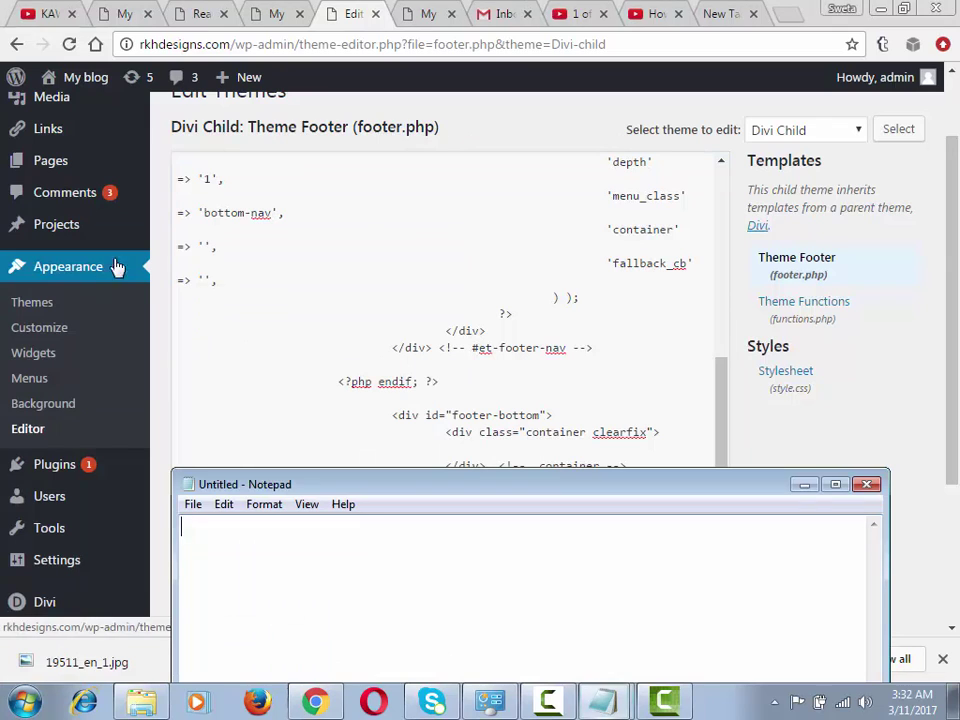
{"action": "key", "text": "ctrl+v"}
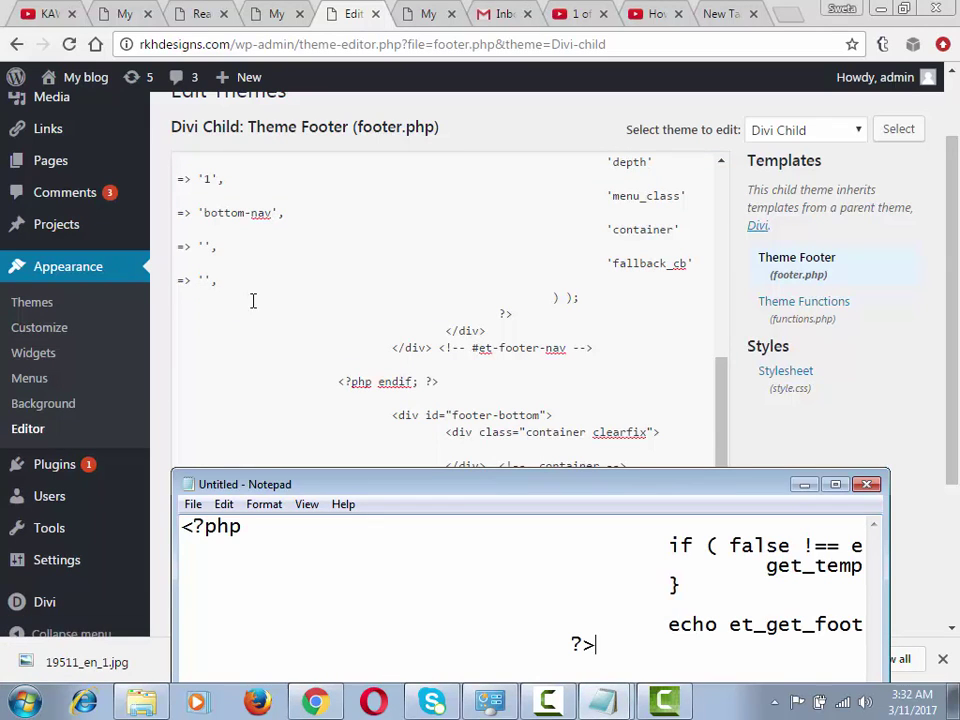
{"action": "left_click", "coordinate": [439, 366]}
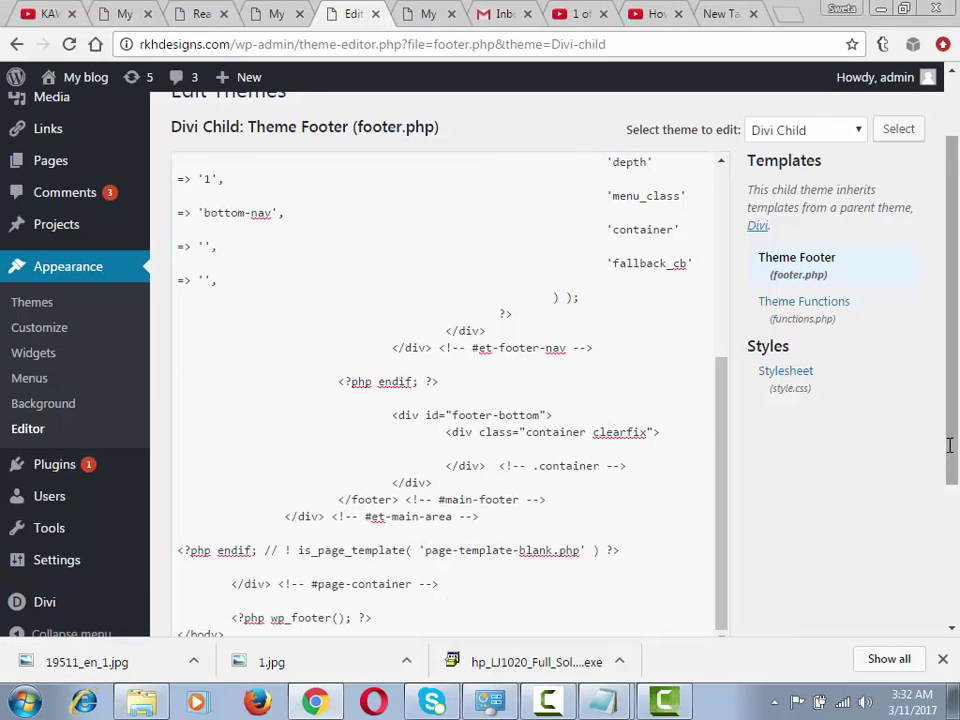
Save the trimmed footer.php and reload rkhdesigns.com to confirm the Elegant Themes credit line is gone
{"action": "scroll", "coordinate": [949, 446], "scroll_direction": "down", "scroll_amount": 3}
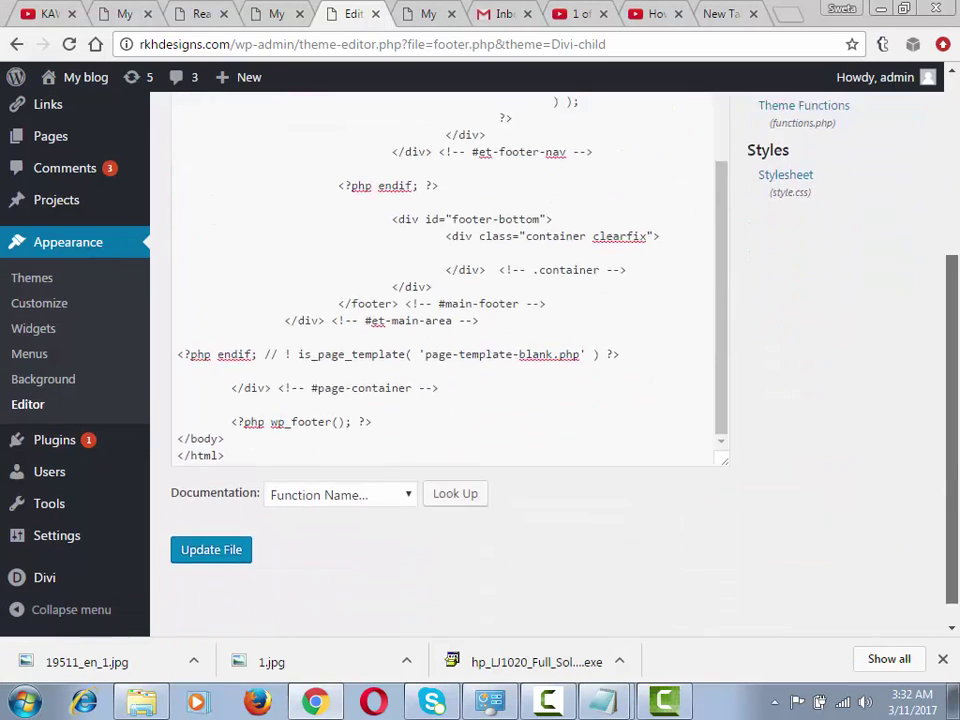
{"action": "left_click", "coordinate": [221, 540]}
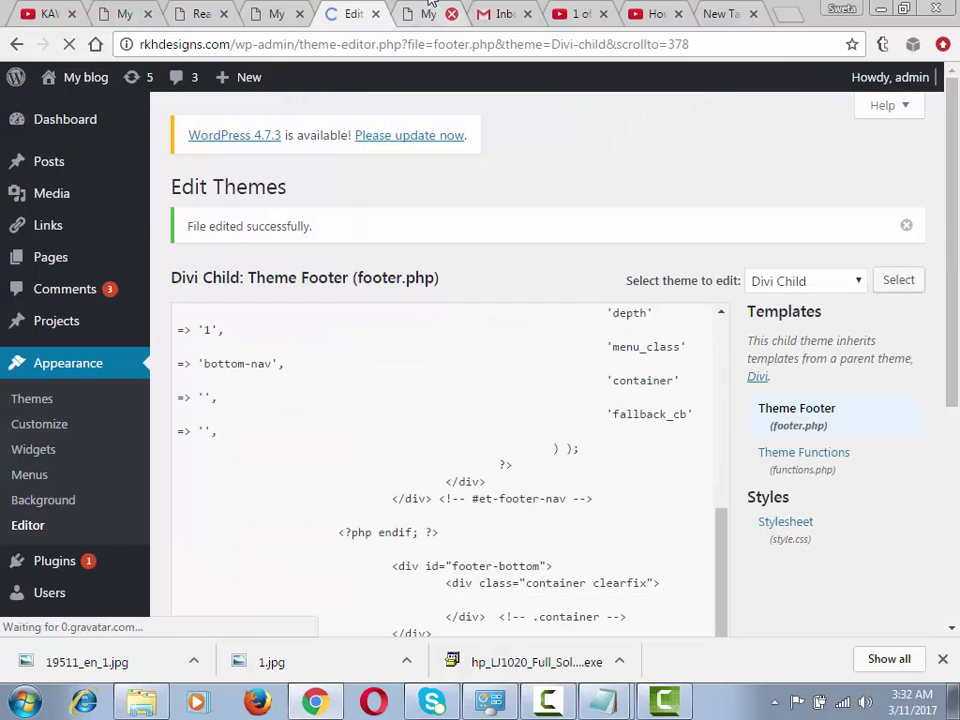
{"action": "left_click", "coordinate": [425, 14]}
{"action": "left_click", "coordinate": [424, 45]}
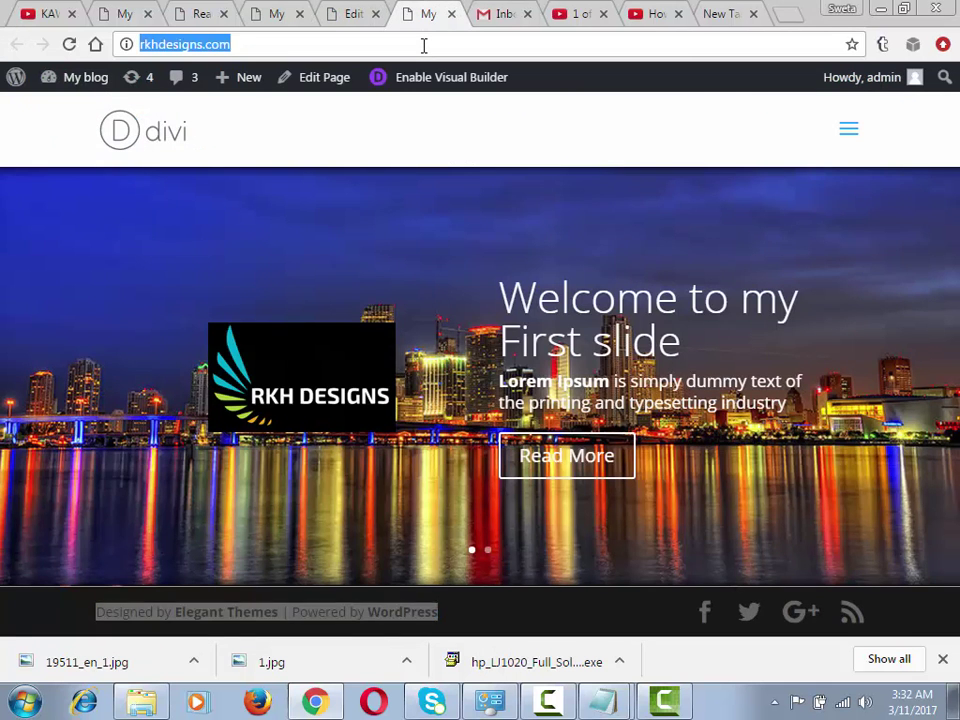
{"action": "key", "text": "Return"}
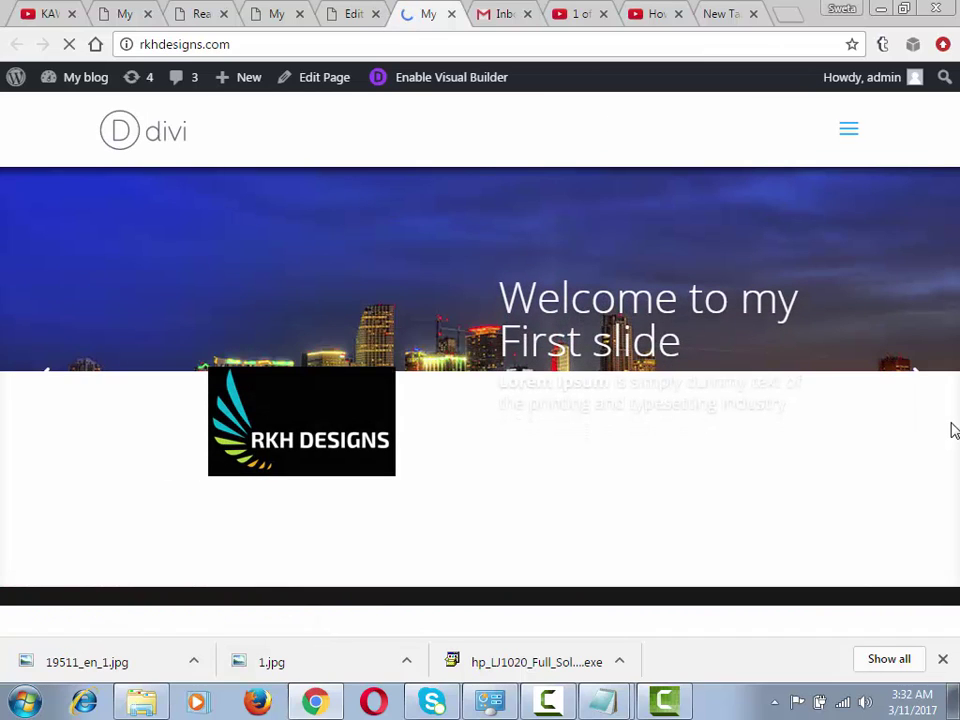
{"action": "left_click", "coordinate": [946, 660]}
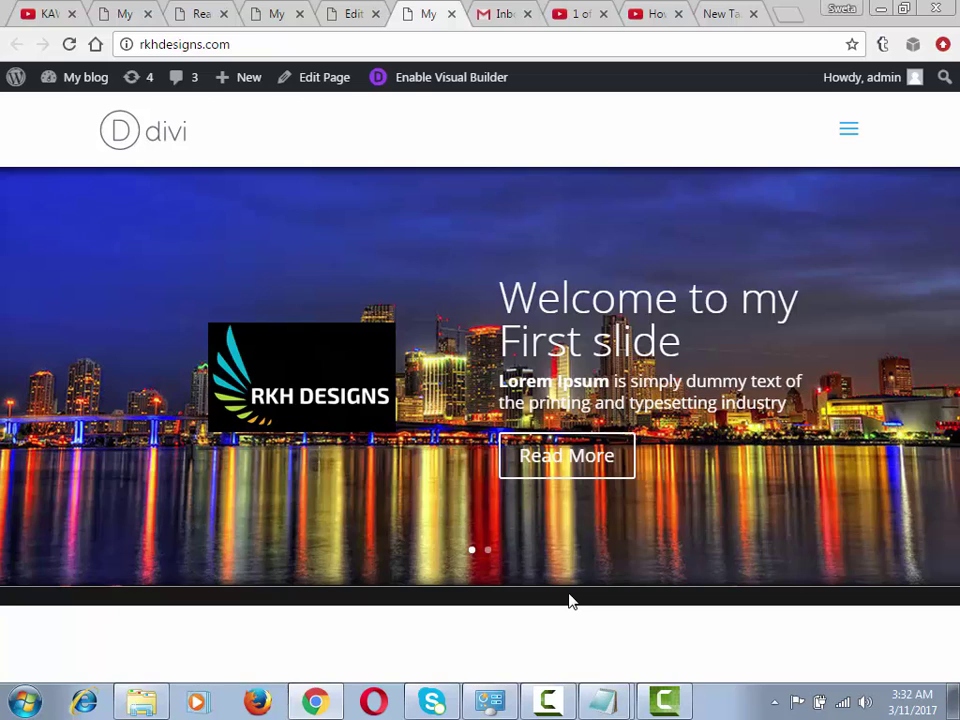
{"action": "left_click", "coordinate": [550, 701]}
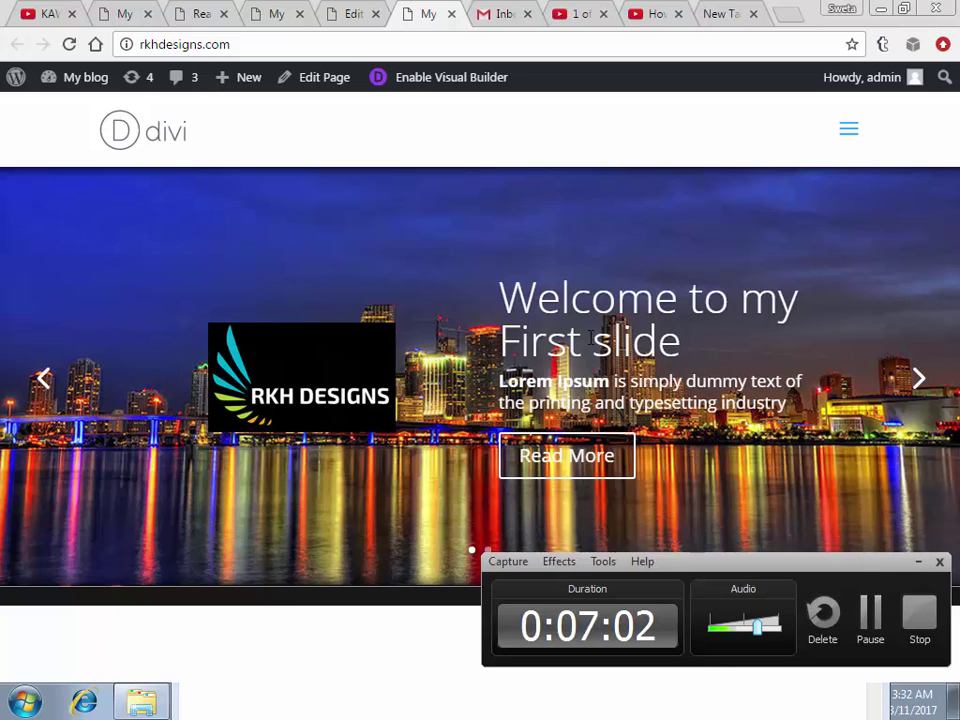
Paste the social-icons and et_get_footer_credits() block back below the clearfix div in footer.php
{"action": "left_click", "coordinate": [362, 10]}
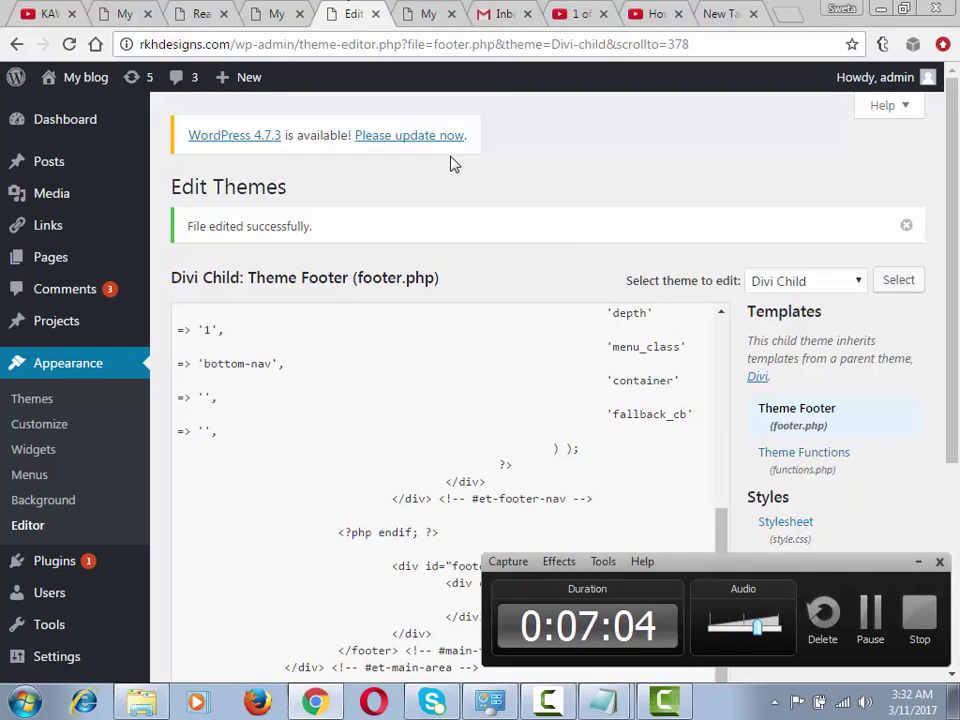
{"action": "left_click", "coordinate": [918, 562]}
{"action": "left_click_drag", "start_coordinate": [956, 380], "coordinate": [957, 485]}
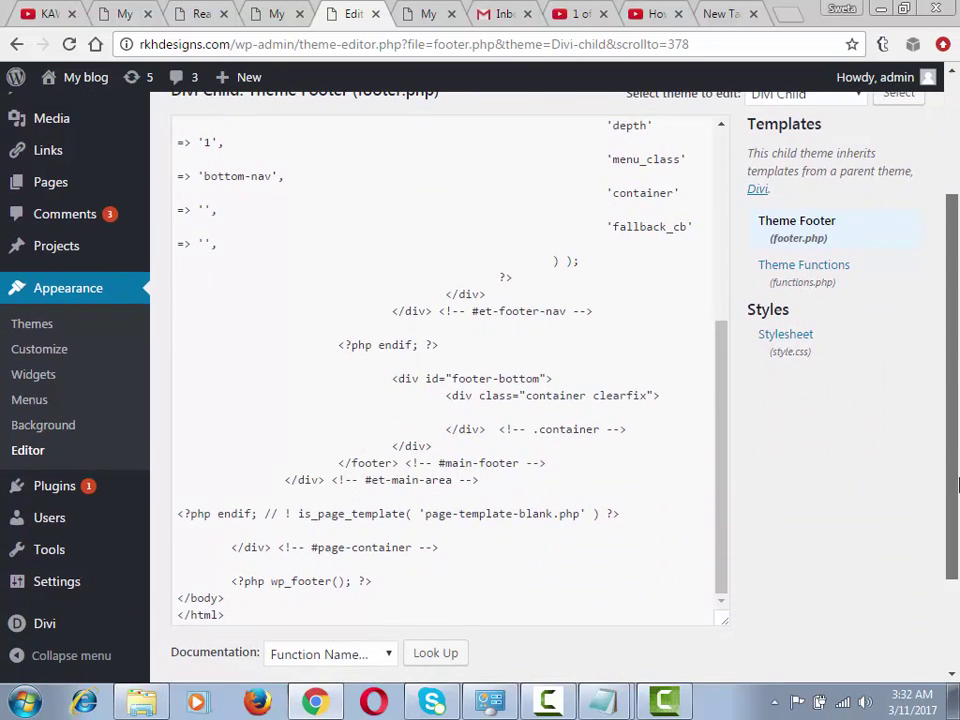
{"action": "left_click", "coordinate": [681, 401]}
{"action": "key", "text": "Return"}
{"action": "key", "text": "ctrl+v"}
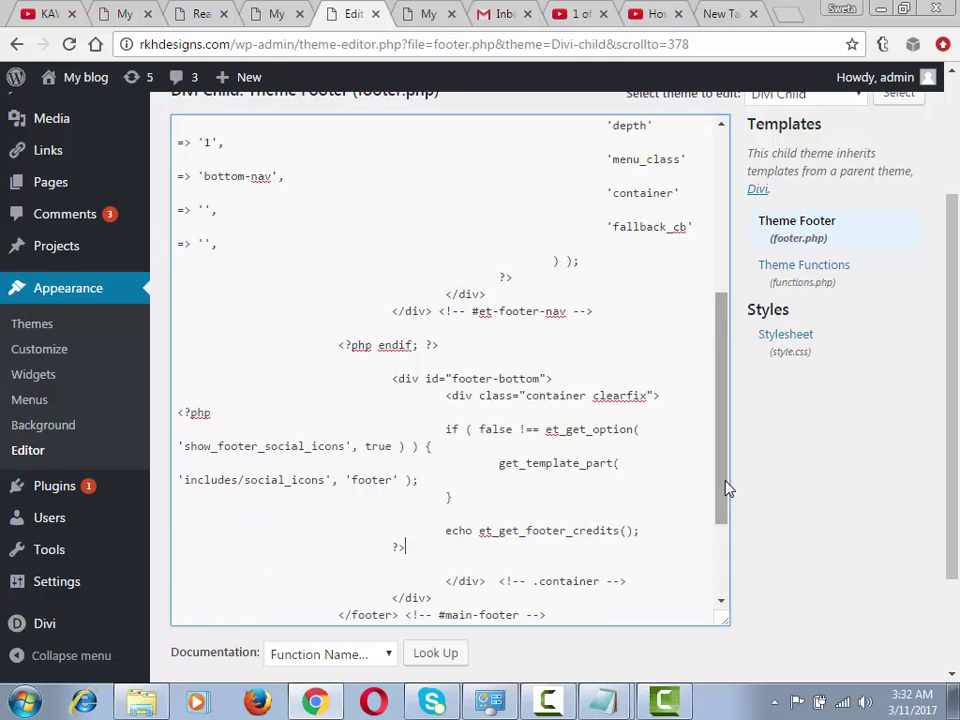
Save the restored Divi Child footer.php so WordPress confirms the file was edited successfully
{"action": "scroll", "coordinate": [780, 520], "scroll_direction": "down", "scroll_amount": 2}
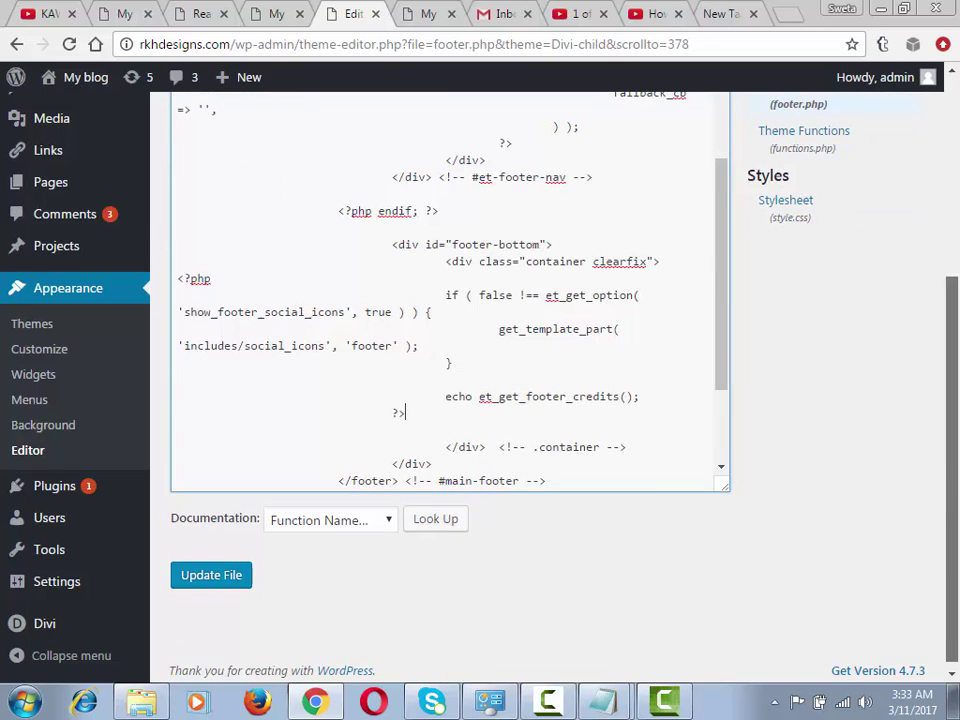
{"action": "left_click", "coordinate": [230, 582]}
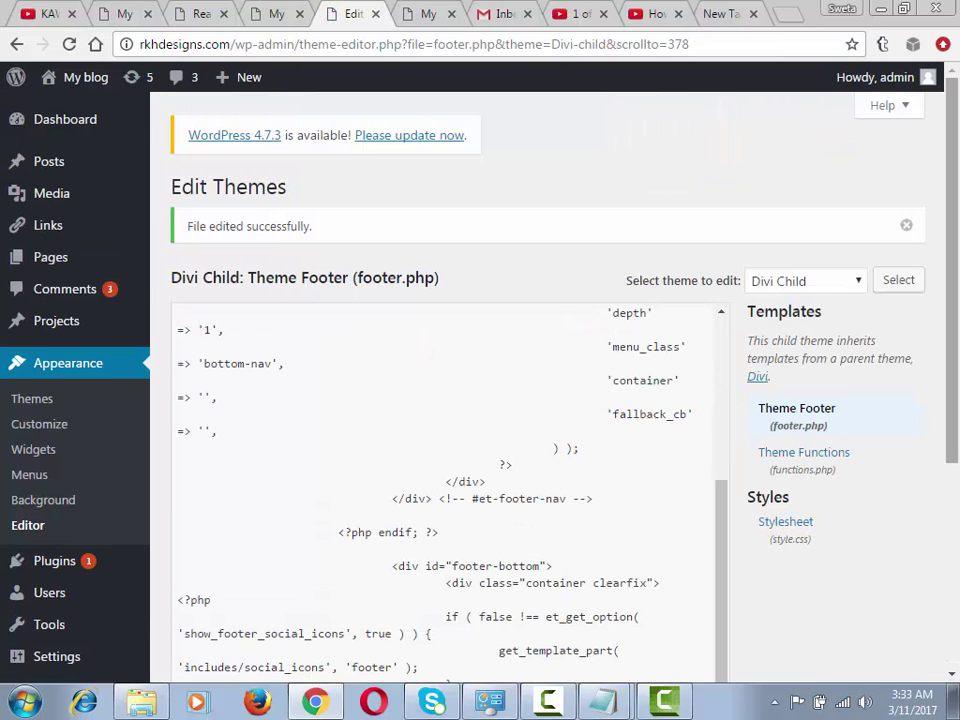
{"action": "scroll", "coordinate": [957, 390], "scroll_direction": "down", "scroll_amount": 2}
{"action": "left_click_drag", "start_coordinate": [957, 390], "coordinate": [957, 493]}
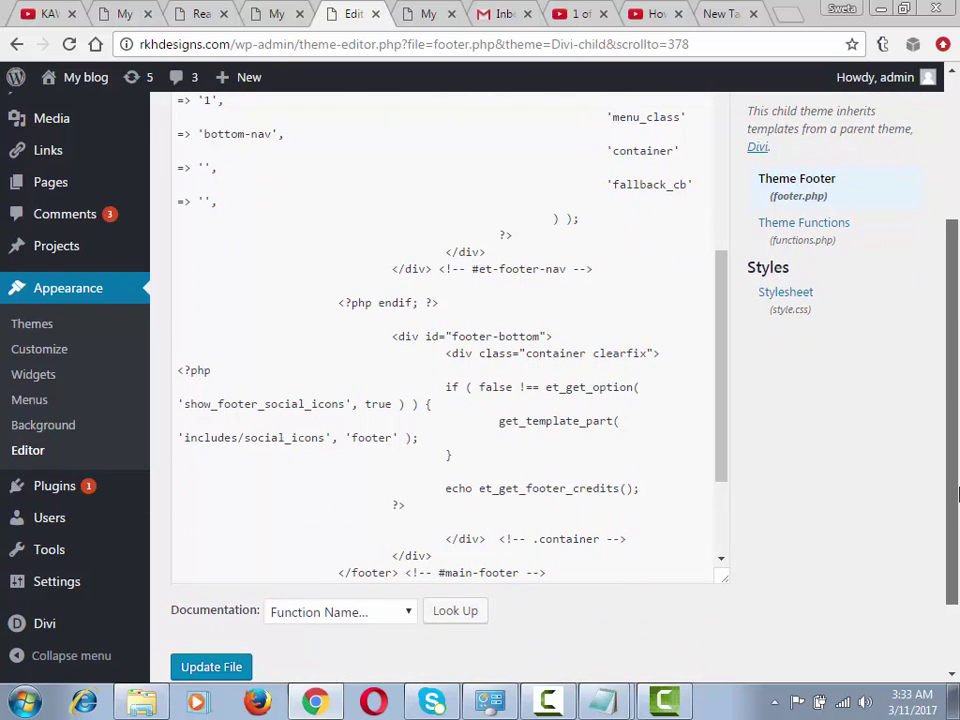
Open Tools > Child Themes to bring up the Child Theme Configurator with Divi Child loaded
{"action": "mouse_move", "coordinate": [122, 536]}
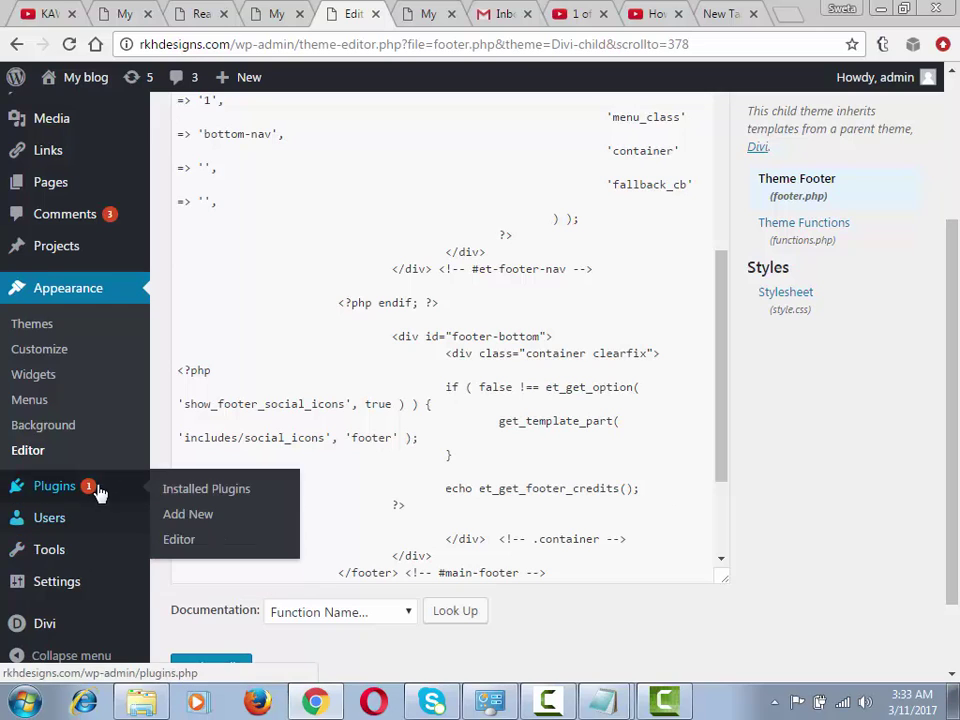
{"action": "mouse_move", "coordinate": [87, 566]}
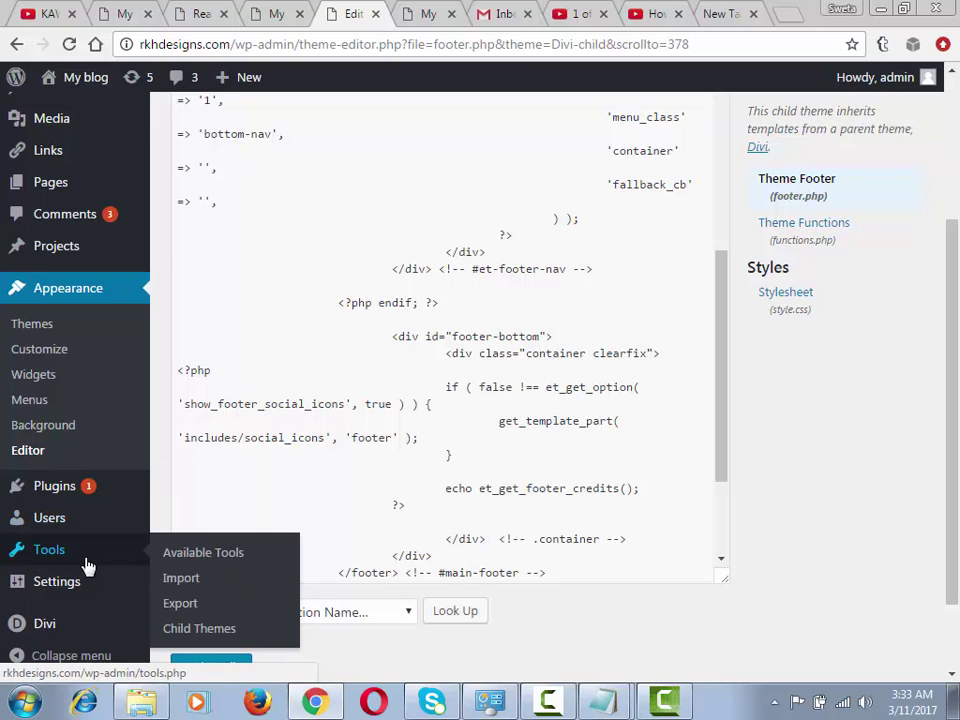
{"action": "left_click", "coordinate": [194, 630]}
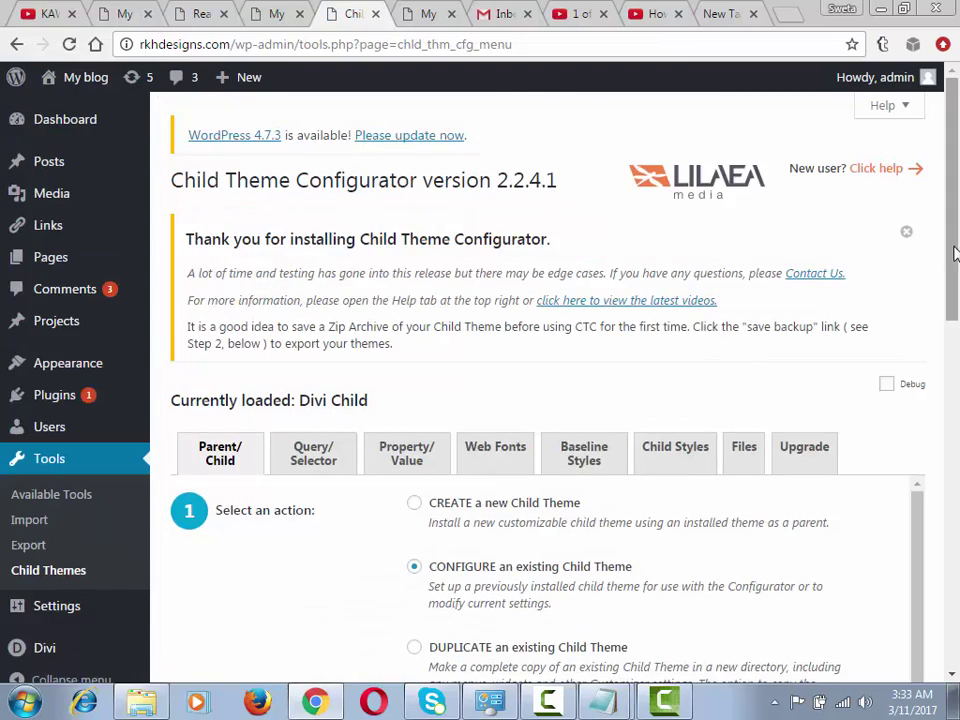
{"action": "left_click_drag", "start_coordinate": [955, 254], "coordinate": [955, 354]}
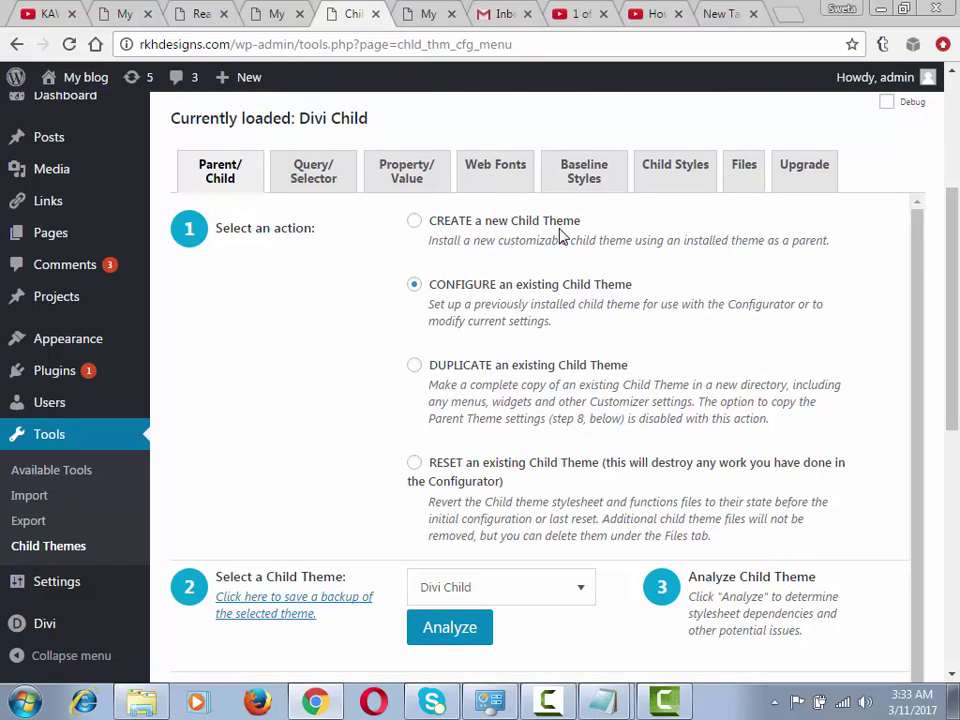
Browse the Query/Selector, Property/Value, Web Fonts, Baseline Styles and Child Styles tabs, ending on Files
{"action": "left_click", "coordinate": [737, 184]}
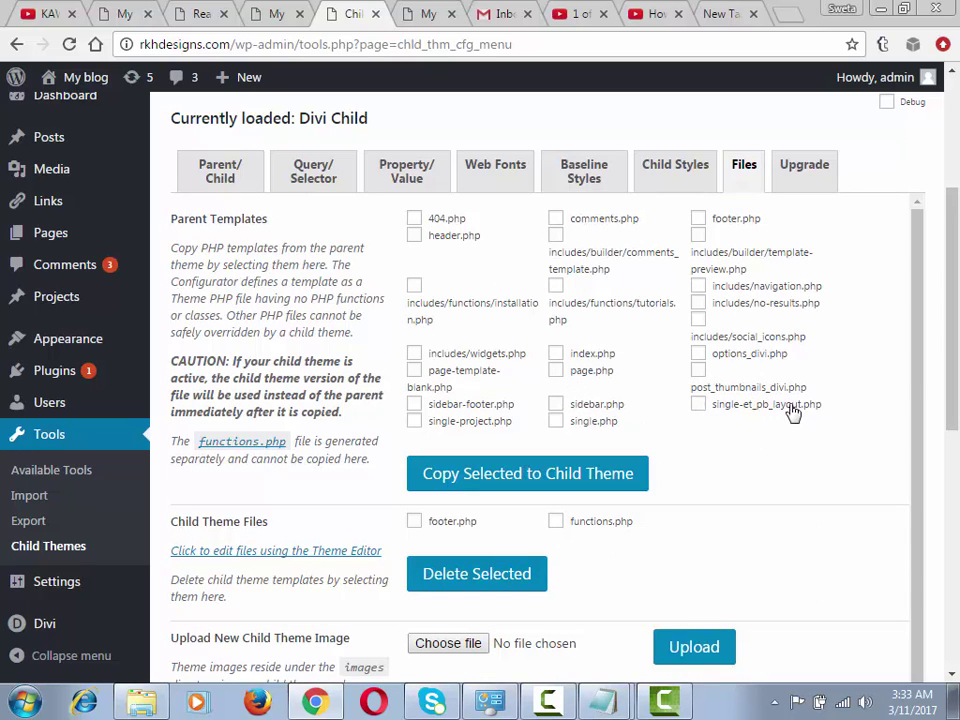
{"action": "left_click_drag", "start_coordinate": [916, 375], "coordinate": [918, 432]}
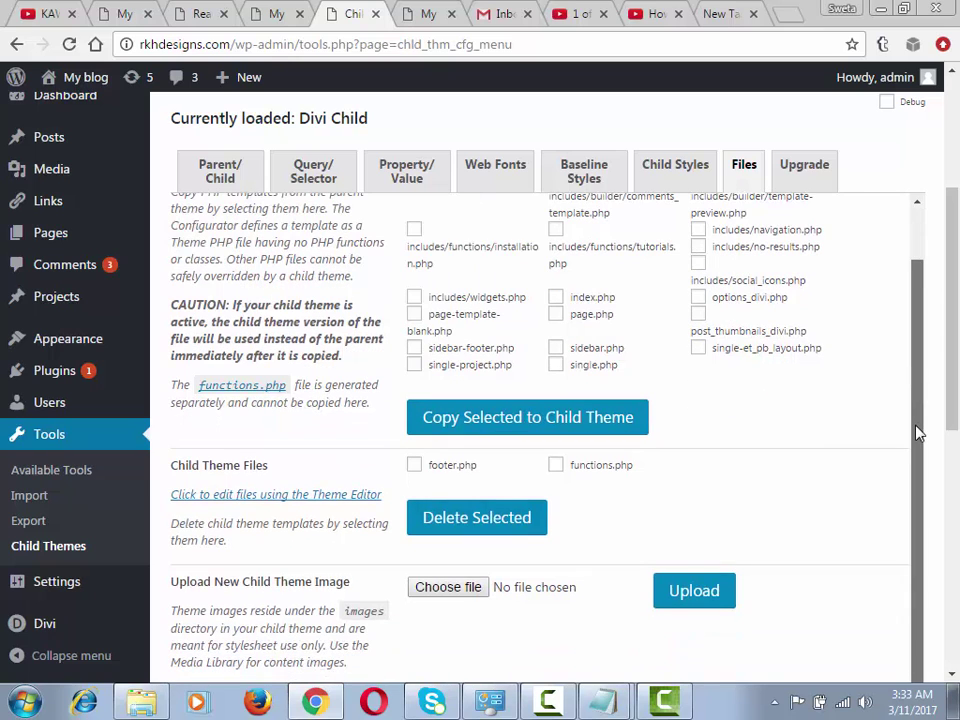
{"action": "left_click_drag", "start_coordinate": [913, 407], "coordinate": [909, 315]}
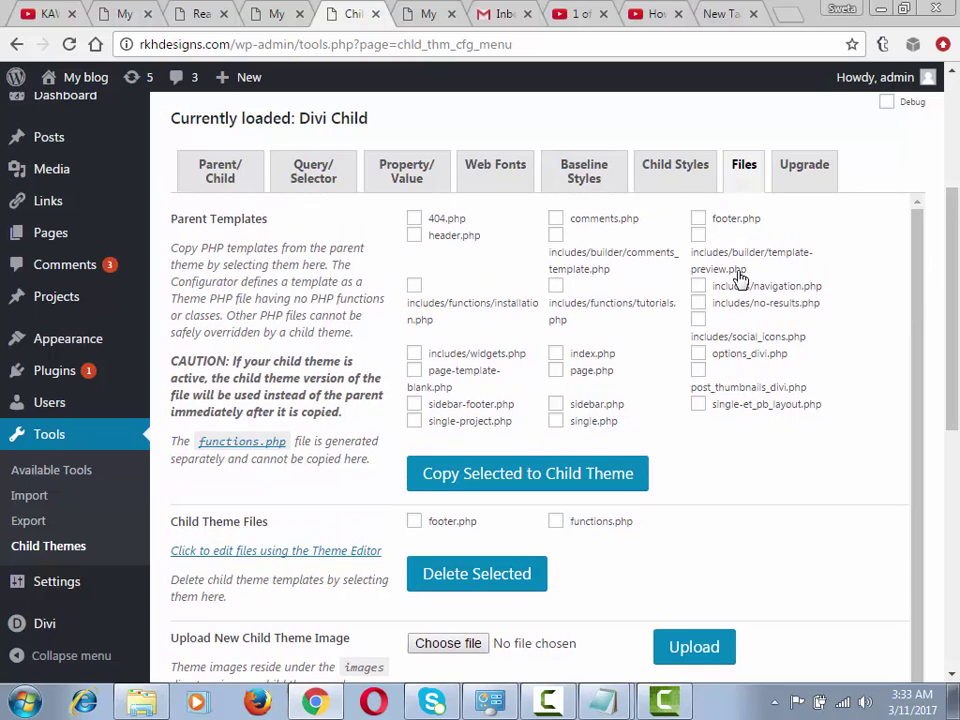
{"action": "left_click", "coordinate": [341, 186]}
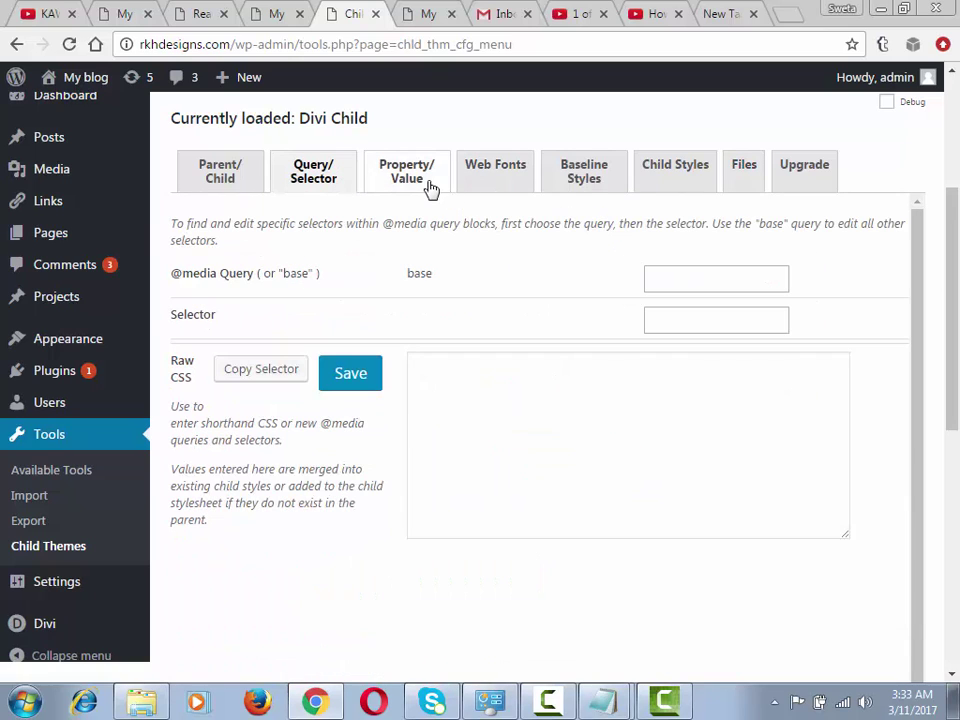
{"action": "left_click", "coordinate": [418, 185]}
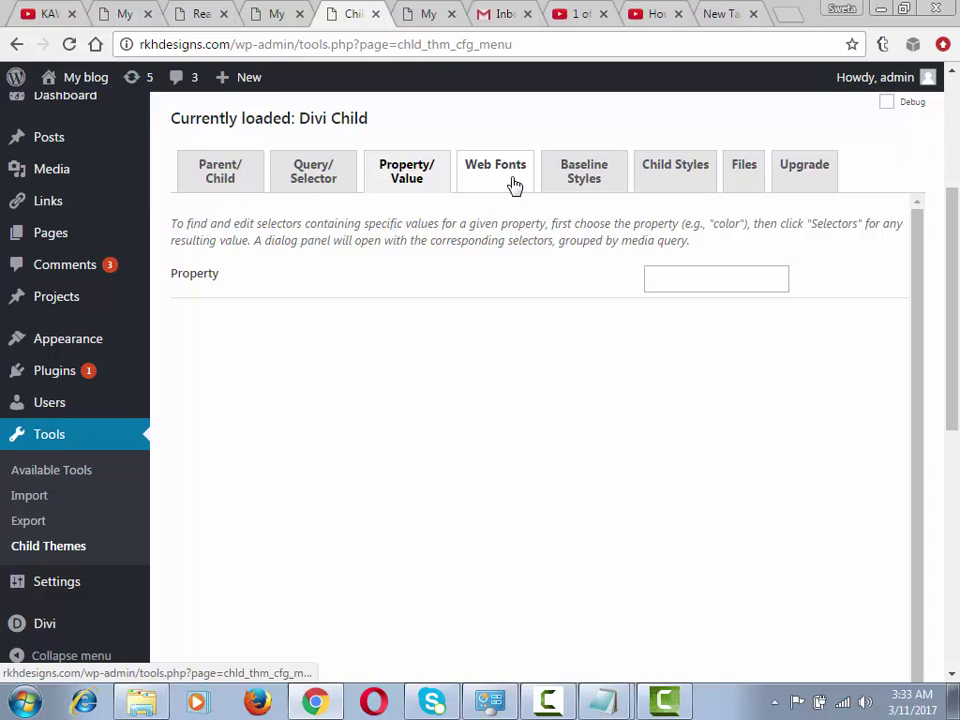
{"action": "left_click", "coordinate": [512, 184]}
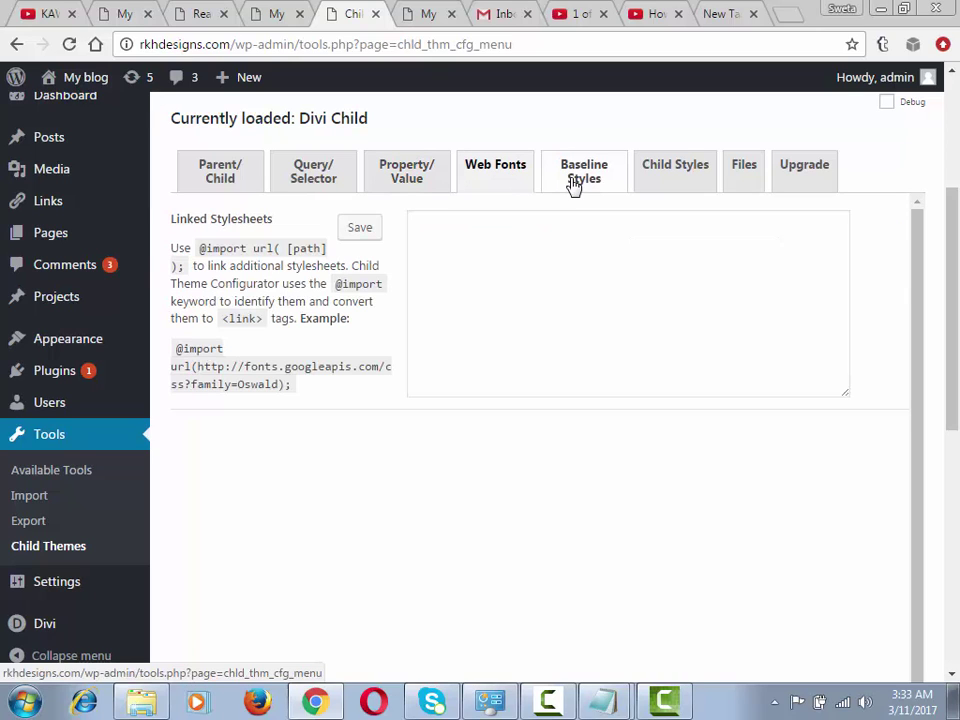
{"action": "left_click", "coordinate": [576, 185]}
{"action": "left_click", "coordinate": [677, 174]}
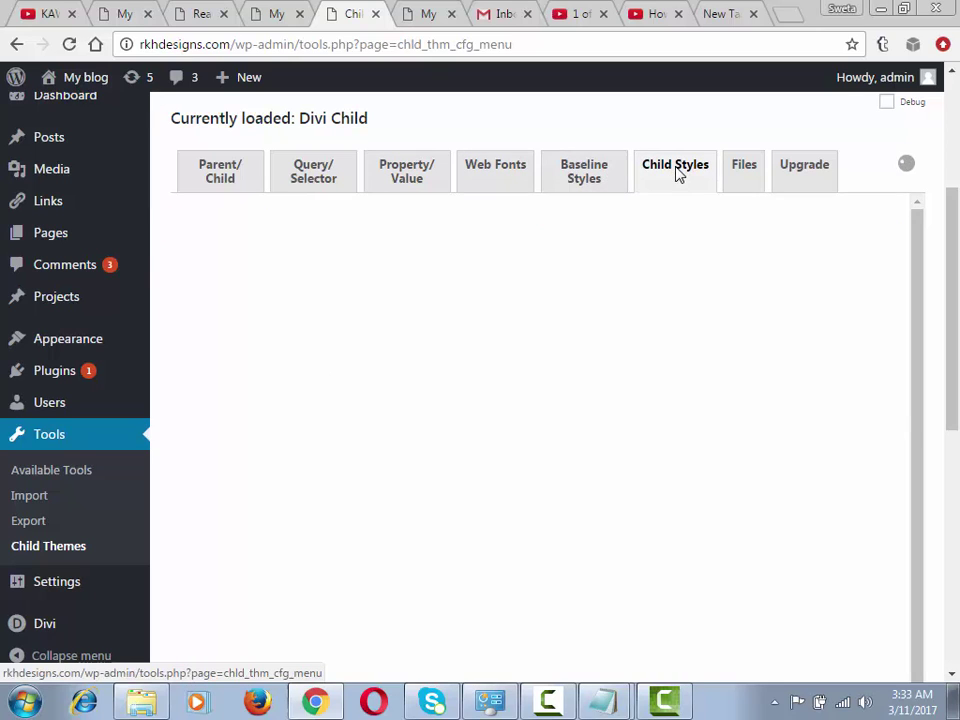
{"action": "left_click", "coordinate": [748, 172]}
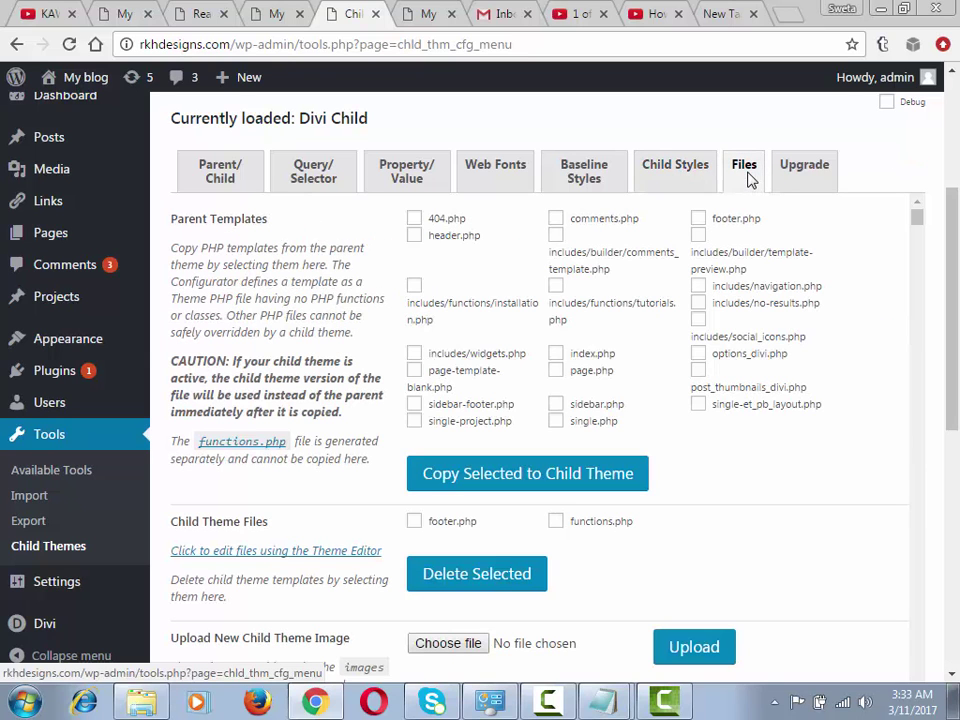
{"action": "left_click", "coordinate": [688, 176]}
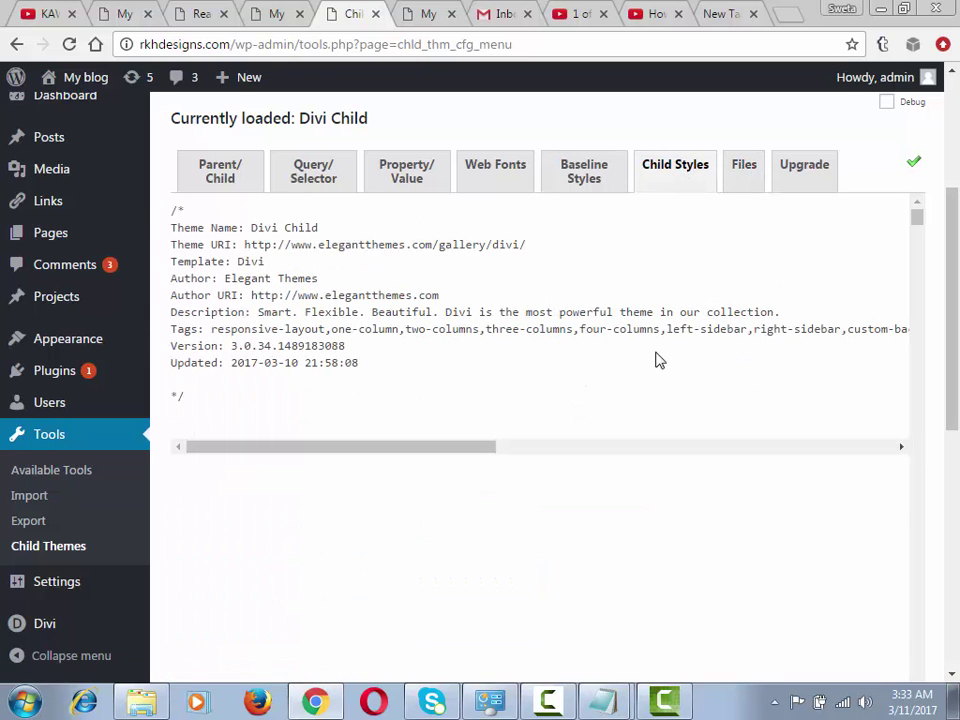
{"action": "left_click", "coordinate": [744, 172]}
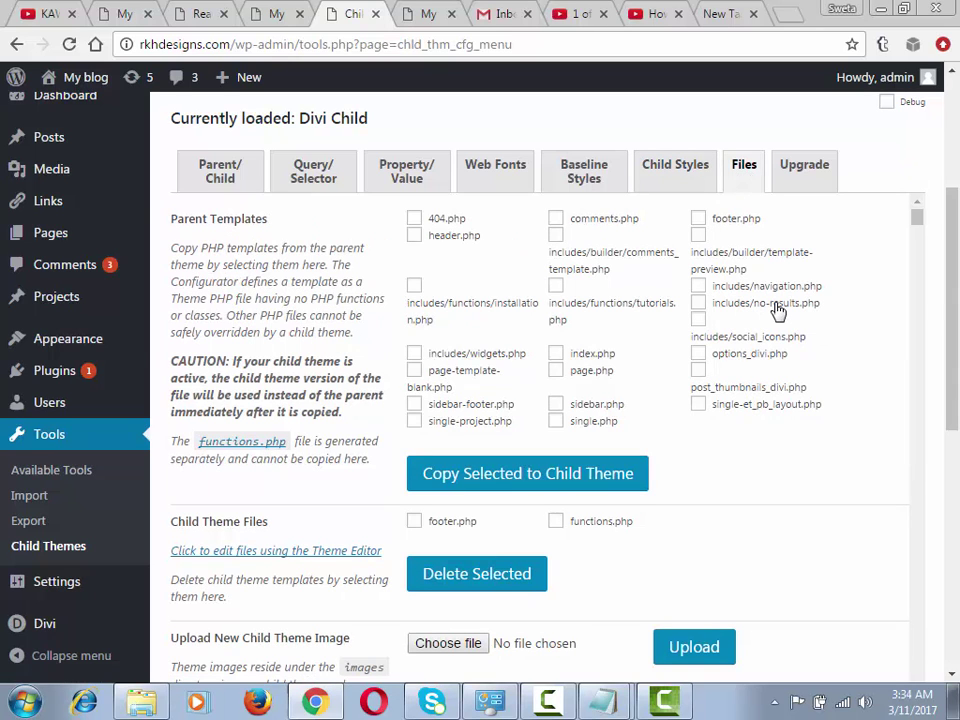
Copy index.php and page.php from Divi's Parent Templates into Divi Child
{"action": "left_click", "coordinate": [557, 356]}
{"action": "left_click", "coordinate": [558, 372]}
{"action": "left_click", "coordinate": [530, 477]}
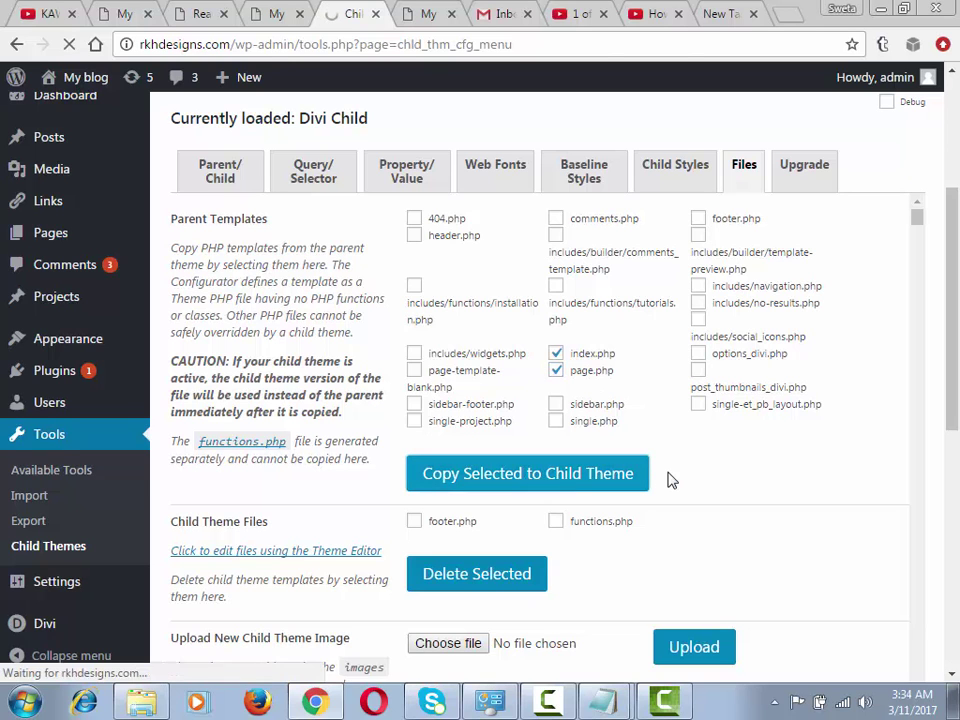
{"action": "mouse_move", "coordinate": [148, 380]}
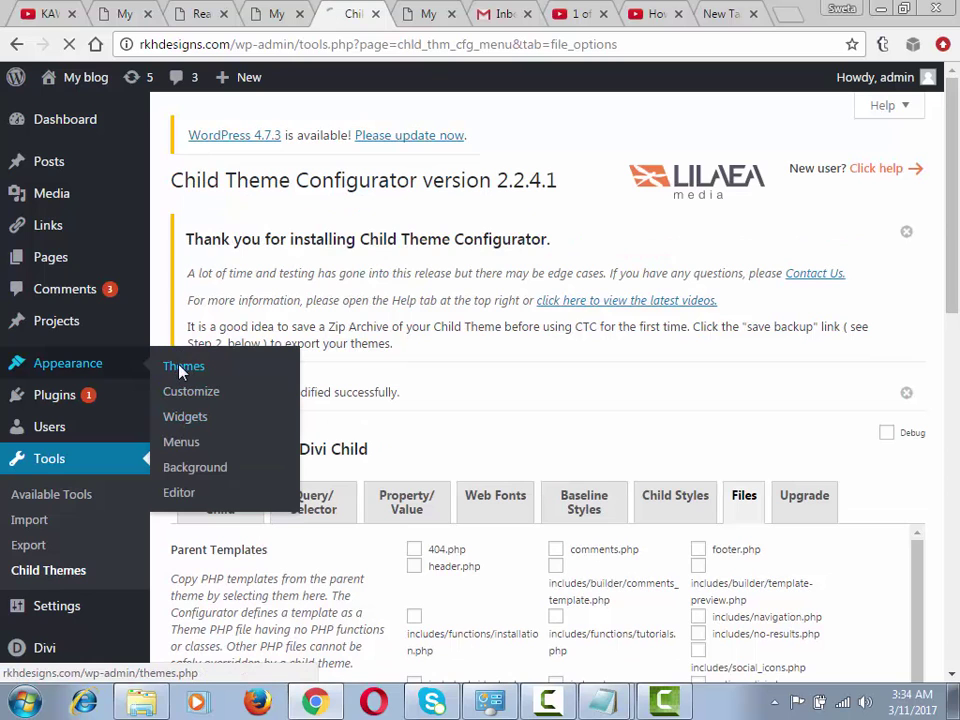
Open Divi Child's Main Index Template (index.php) in the Appearance > Editor theme editor
{"action": "left_click", "coordinate": [183, 368]}
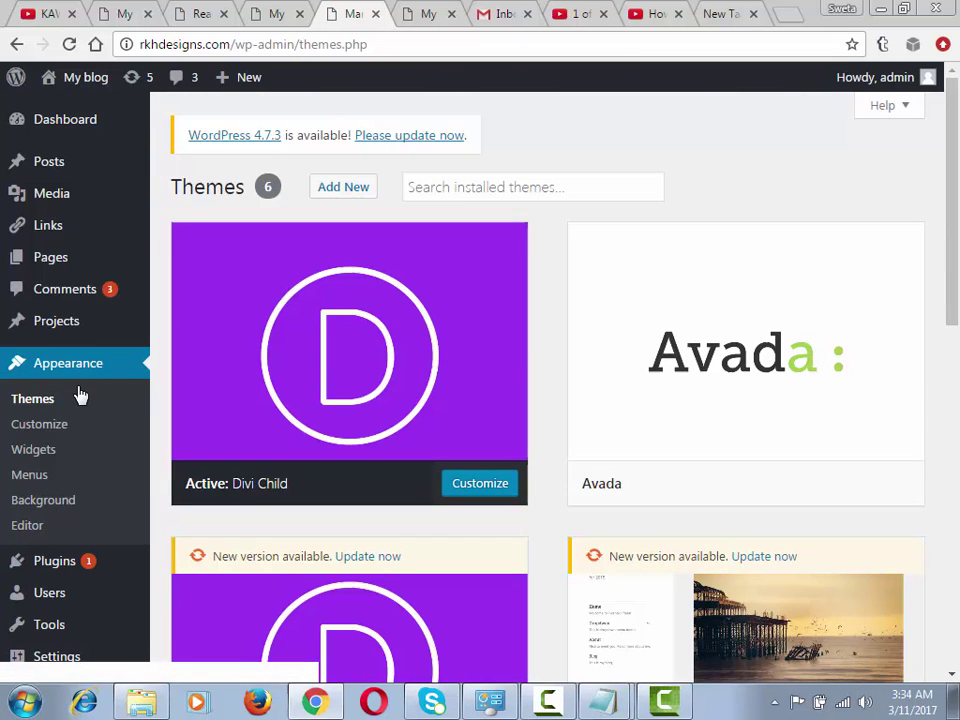
{"action": "left_click", "coordinate": [36, 526]}
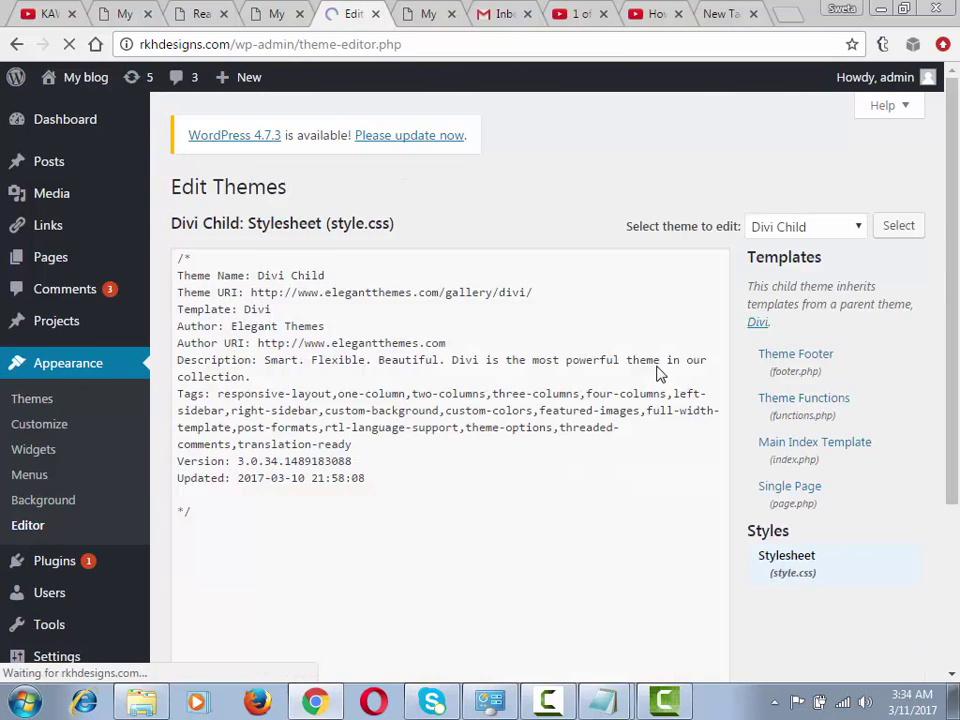
{"action": "scroll", "coordinate": [831, 379], "scroll_direction": "down", "scroll_amount": 1}
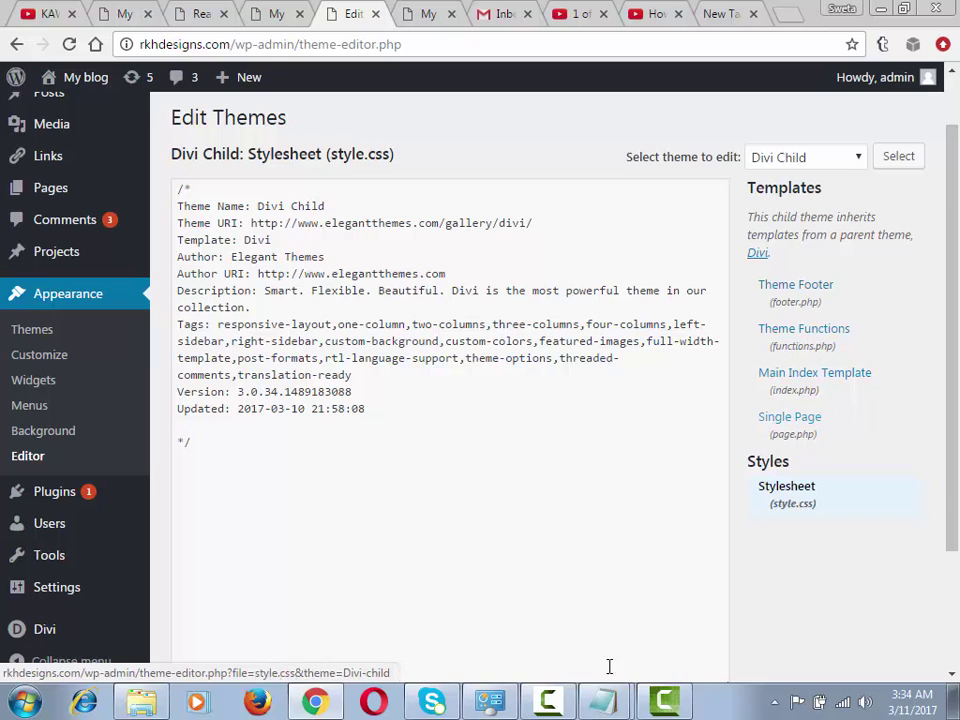
{"action": "left_click", "coordinate": [548, 700]}
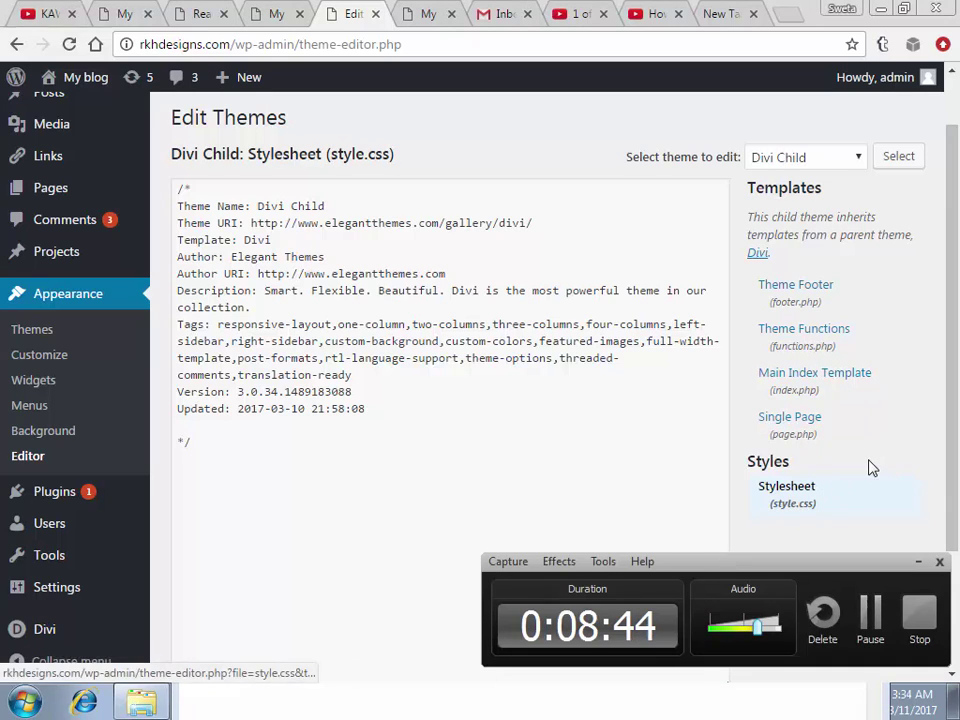
{"action": "left_click", "coordinate": [918, 563]}
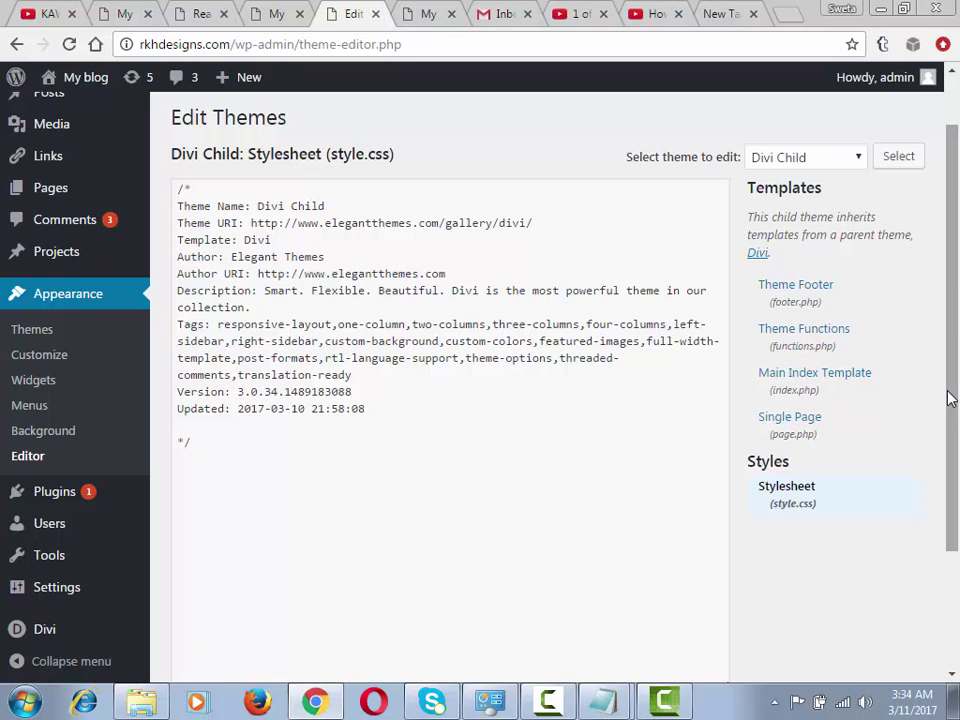
{"action": "left_click", "coordinate": [823, 384]}
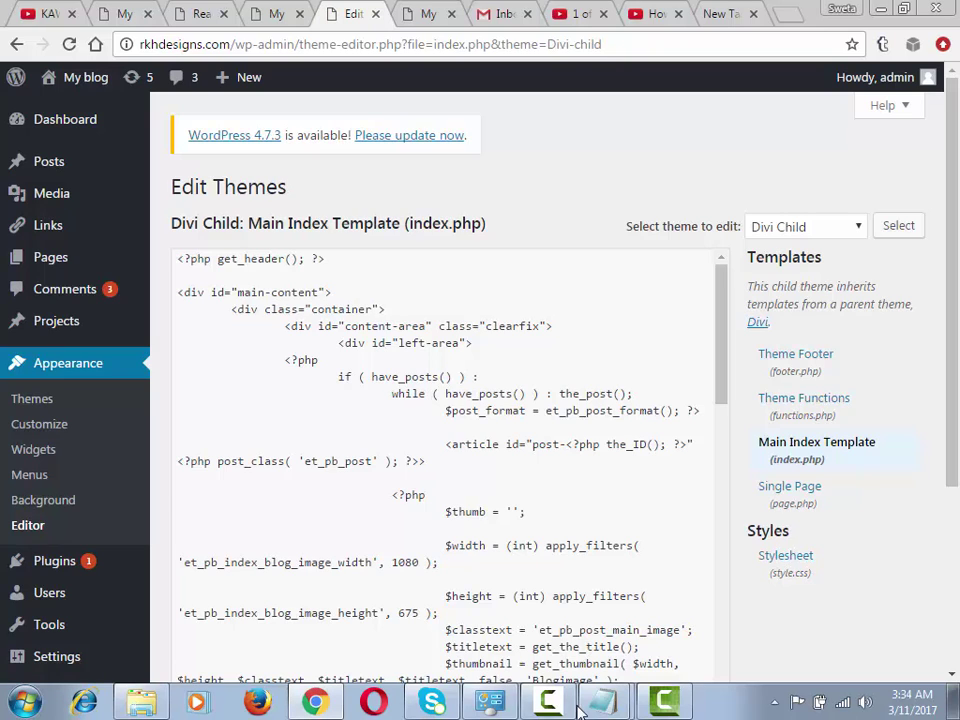
{"action": "key", "text": "F9"}
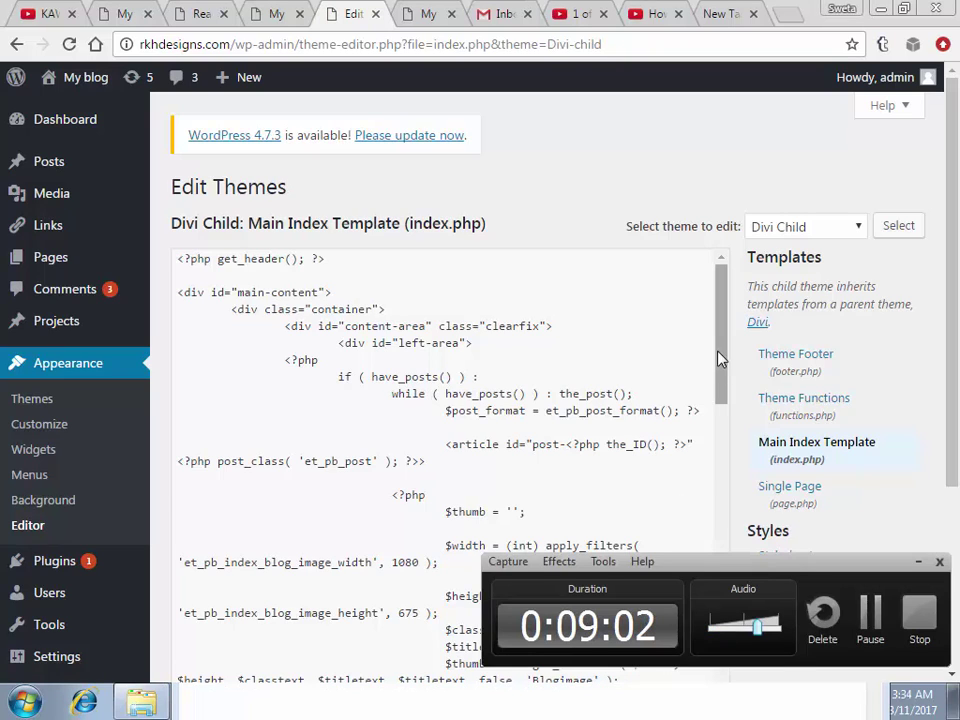
{"action": "left_click", "coordinate": [918, 562]}
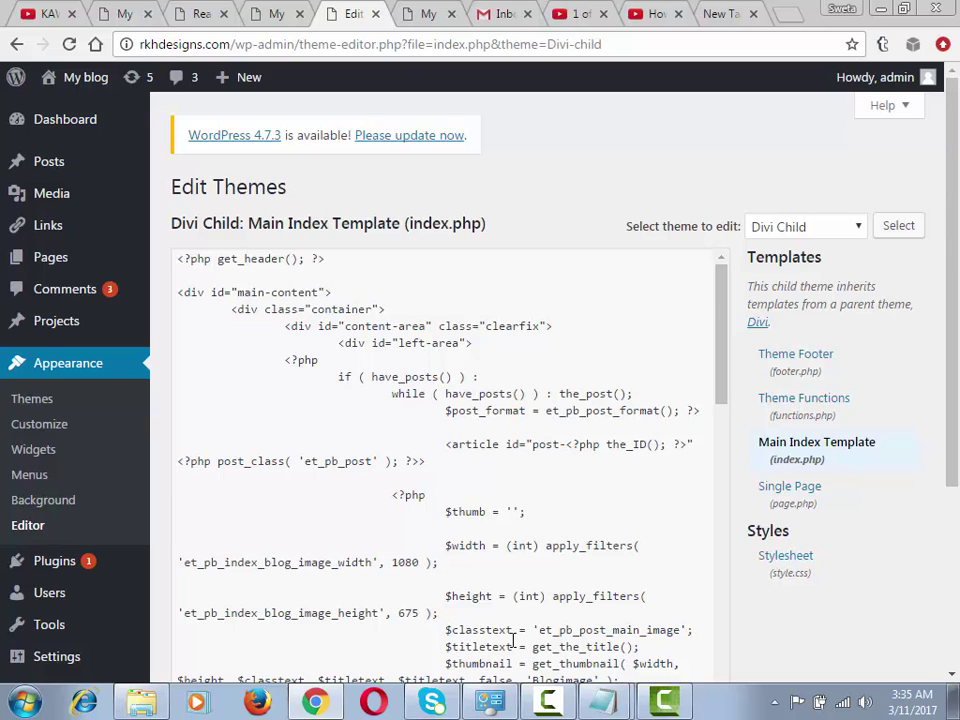
{"action": "left_click", "coordinate": [548, 702]}
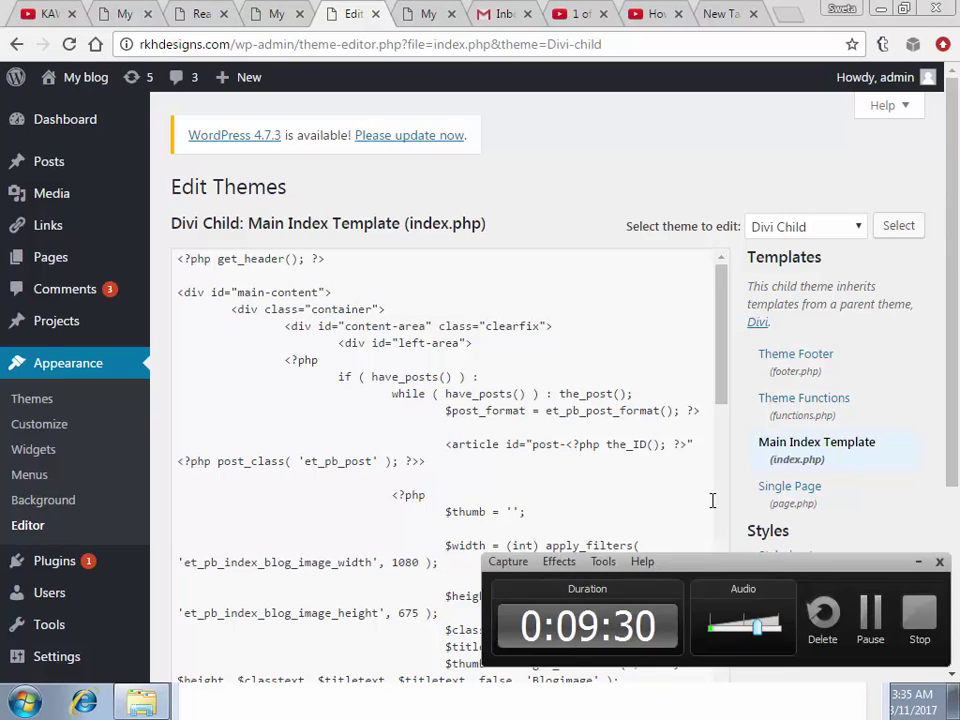
{"action": "left_click", "coordinate": [720, 381]}
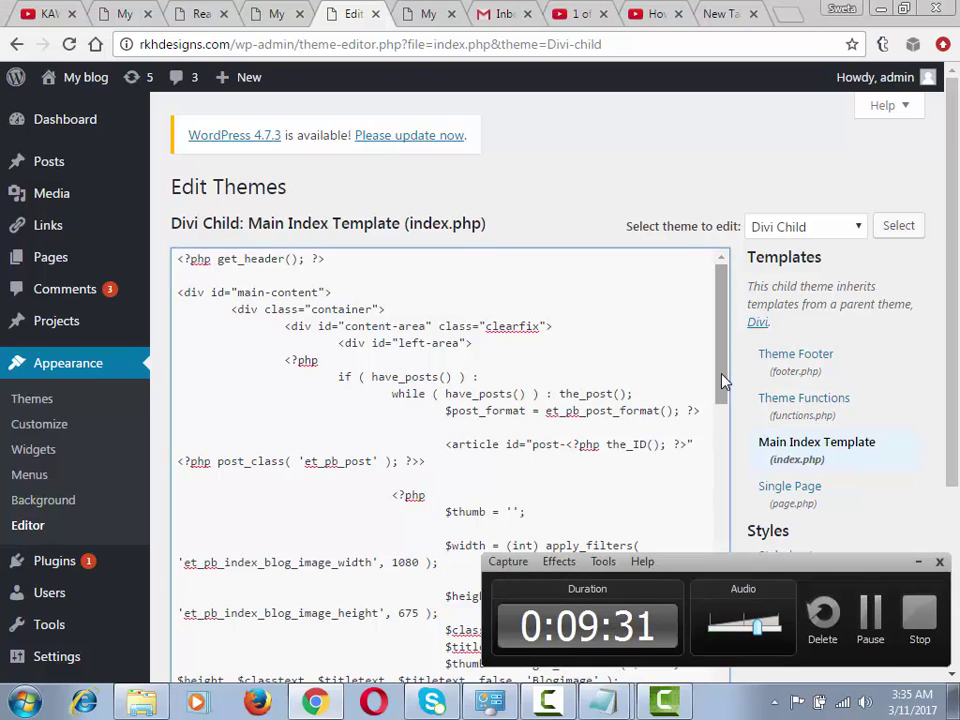
{"action": "left_click", "coordinate": [918, 563]}
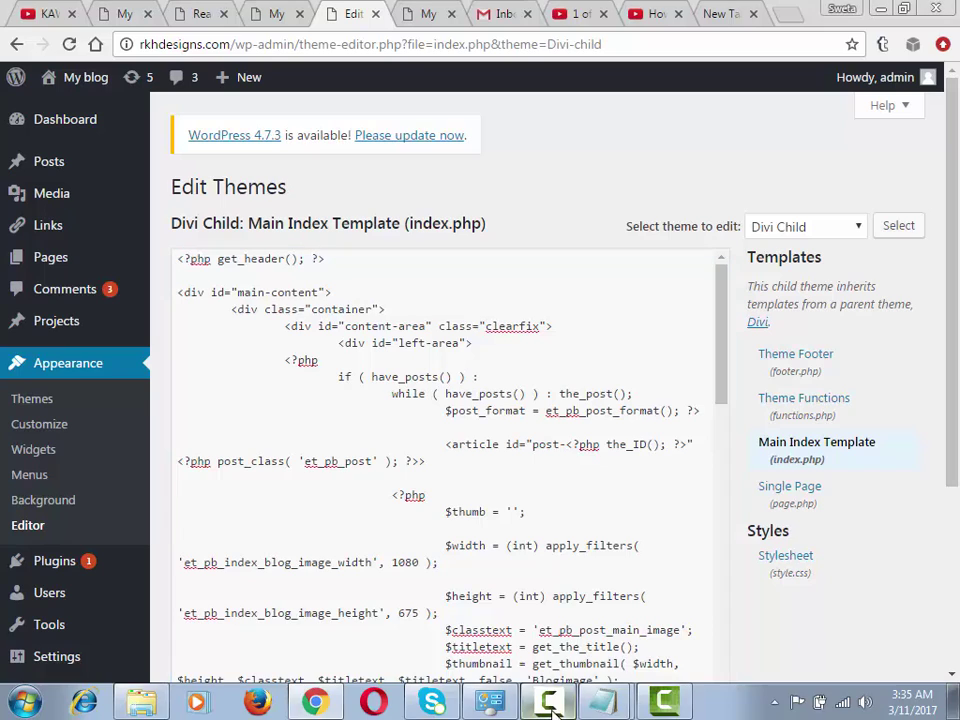
{"action": "left_click", "coordinate": [665, 700]}
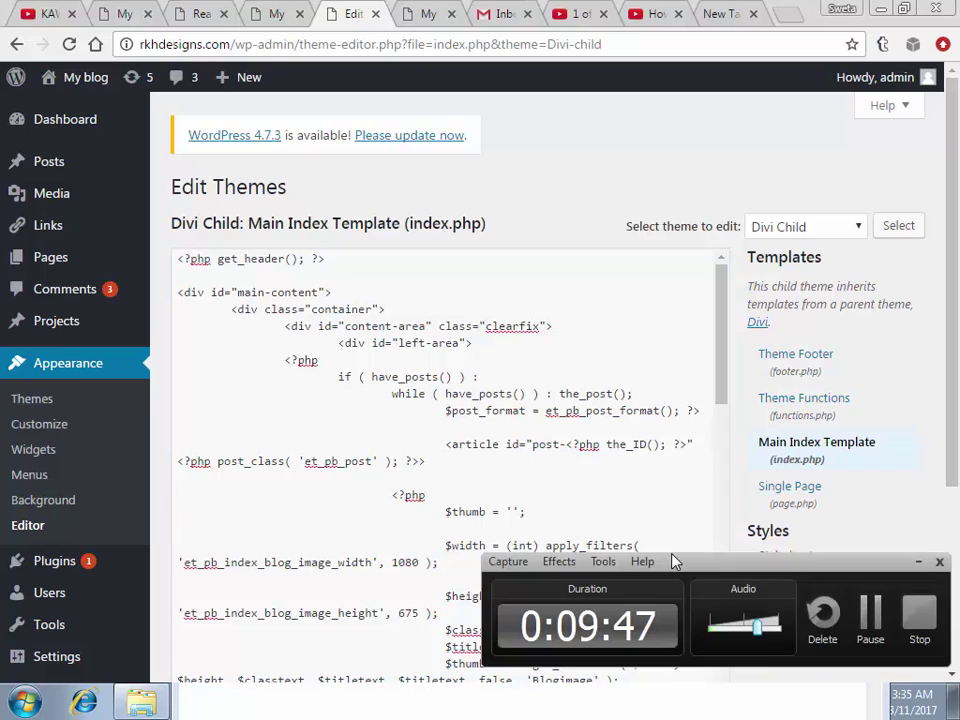
{"action": "left_click", "coordinate": [722, 377]}
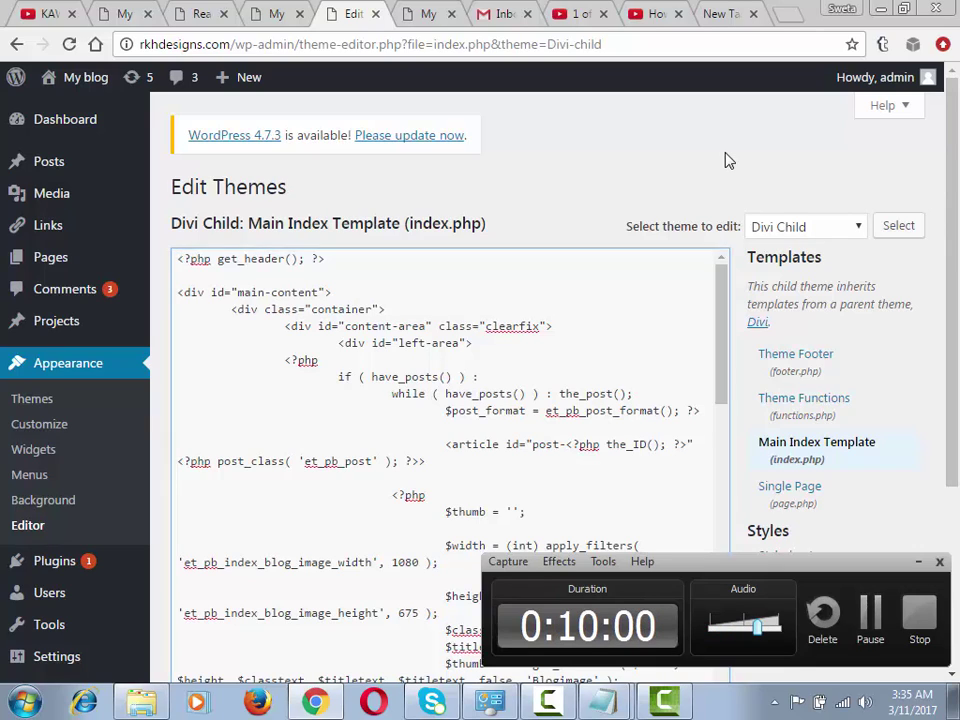
{"action": "left_click", "coordinate": [918, 562]}
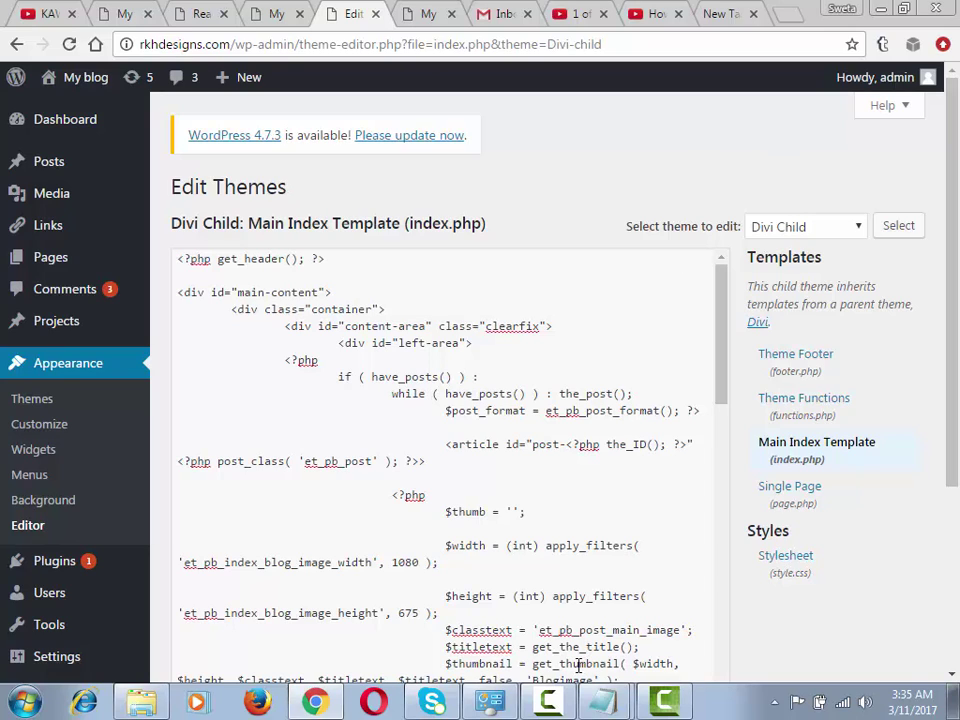
{"action": "mouse_move", "coordinate": [558, 708]}
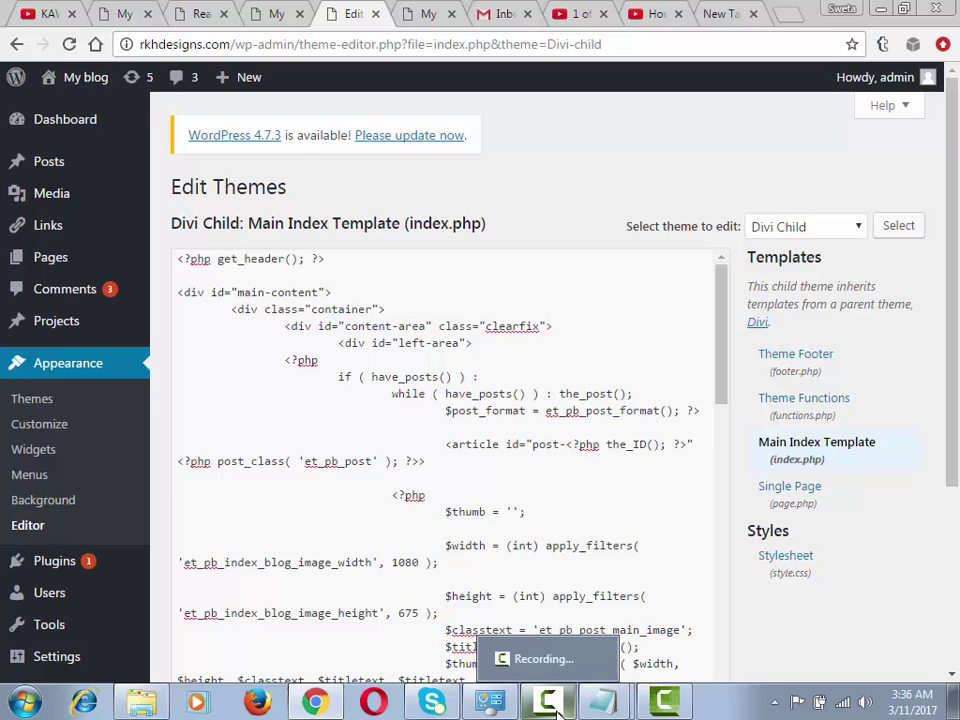